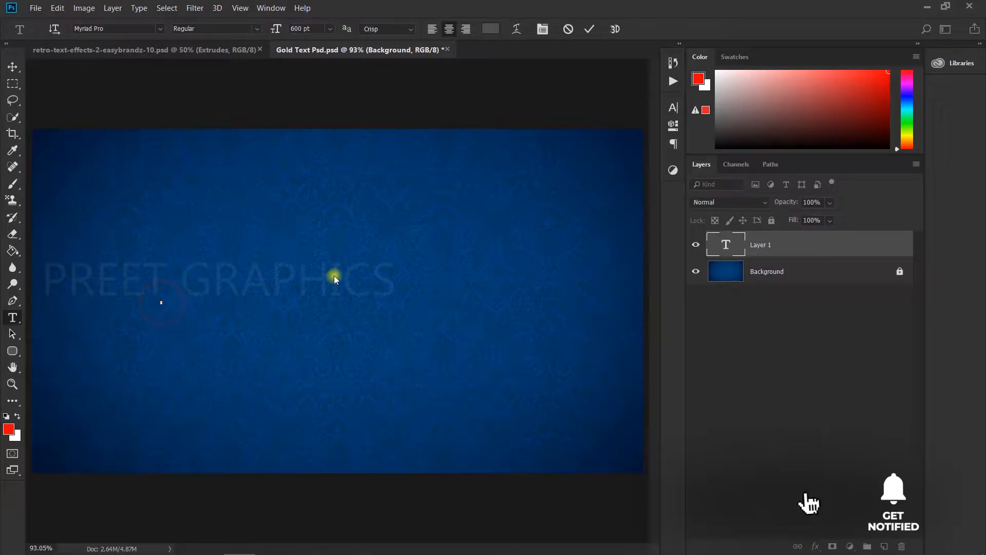
Enter GOLD as the text, then scale it down and move it into the middle of the canvas
{"action": "type", "text": "GOLD"}
{"action": "left_click", "coordinate": [13, 66]}
{"action": "key", "text": "ctrl+t"}
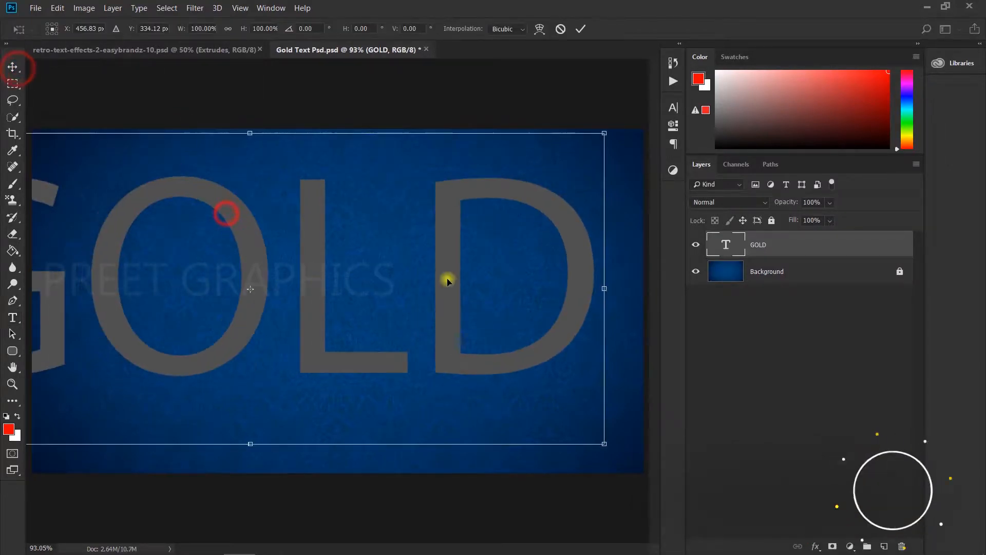
{"action": "left_click_drag", "start_coordinate": [611, 443], "coordinate": [438, 392]}
{"action": "left_click_drag", "start_coordinate": [353, 296], "coordinate": [443, 310]}
{"action": "left_click_drag", "start_coordinate": [529, 384], "coordinate": [481, 370]}
{"action": "key", "text": "Return"}
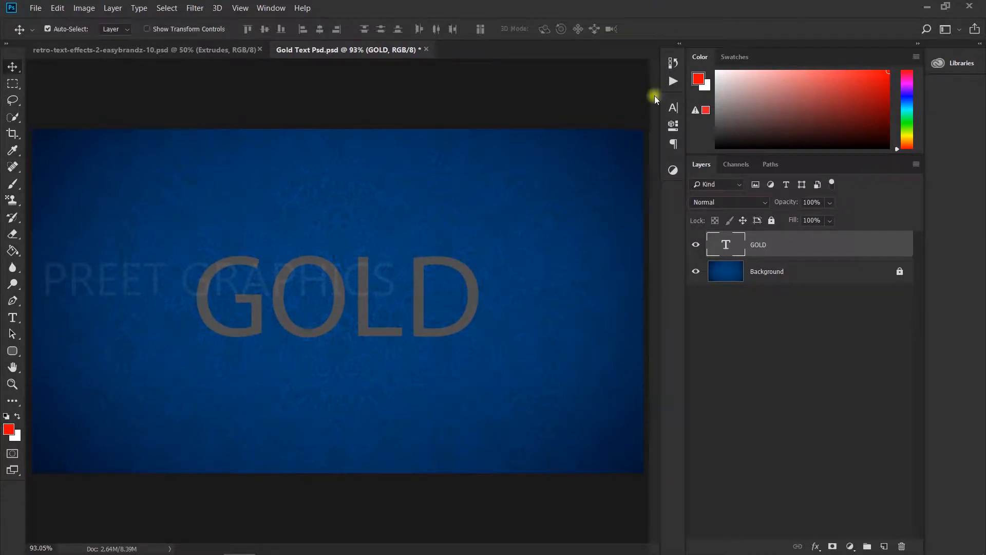
Open the type layer's properties and set the text color to white (ffffff)
{"action": "left_click", "coordinate": [672, 125]}
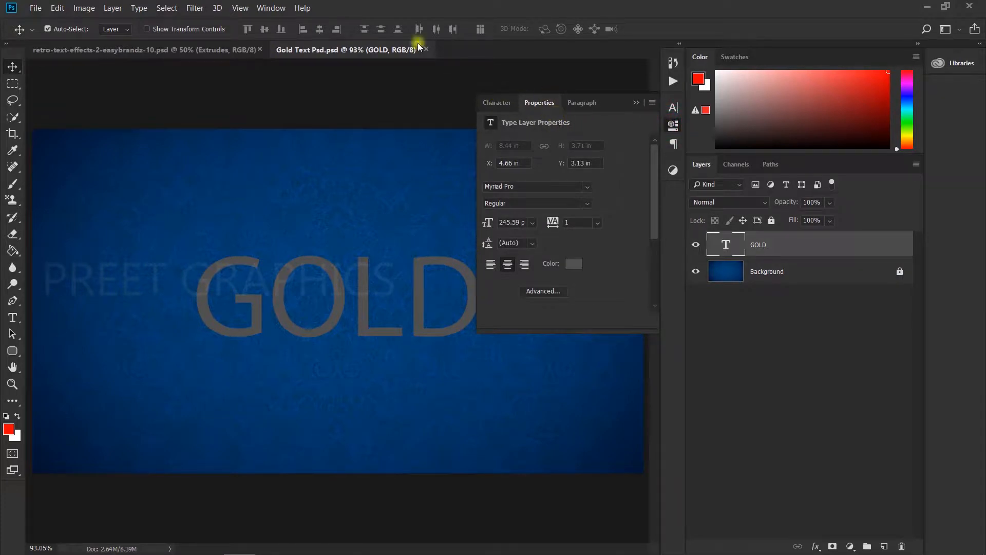
{"action": "left_click", "coordinate": [275, 12]}
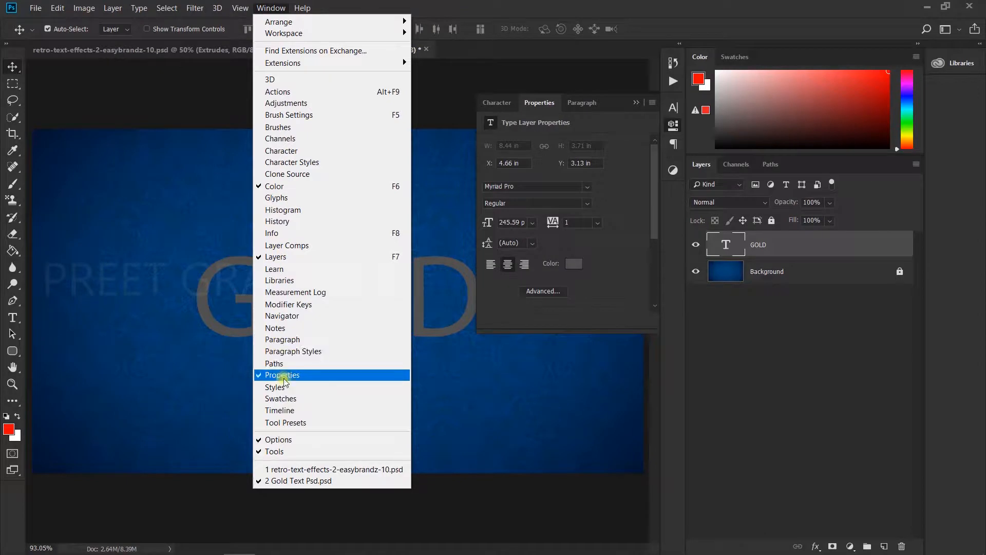
{"action": "left_click", "coordinate": [606, 277]}
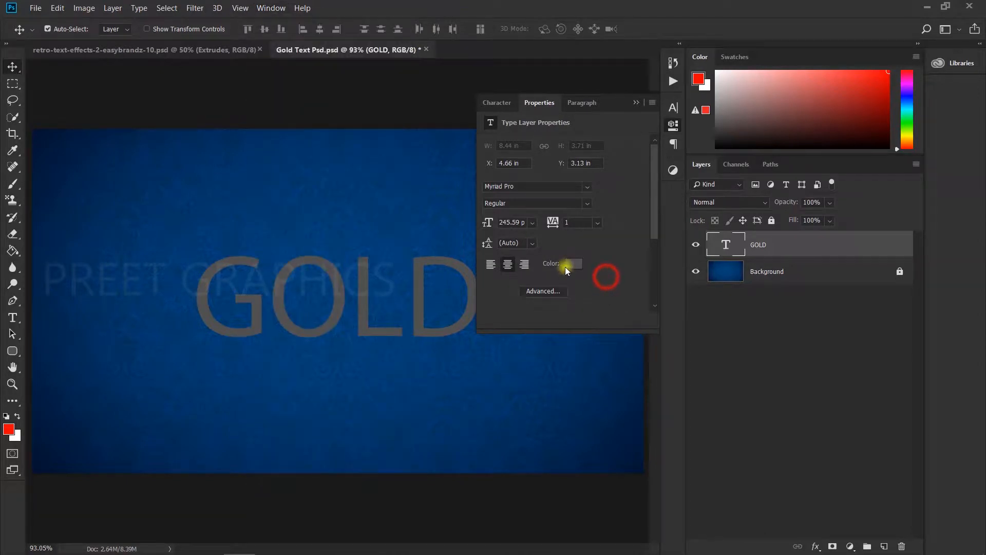
{"action": "left_click", "coordinate": [567, 266]}
{"action": "left_click_drag", "start_coordinate": [638, 231], "coordinate": [613, 212]}
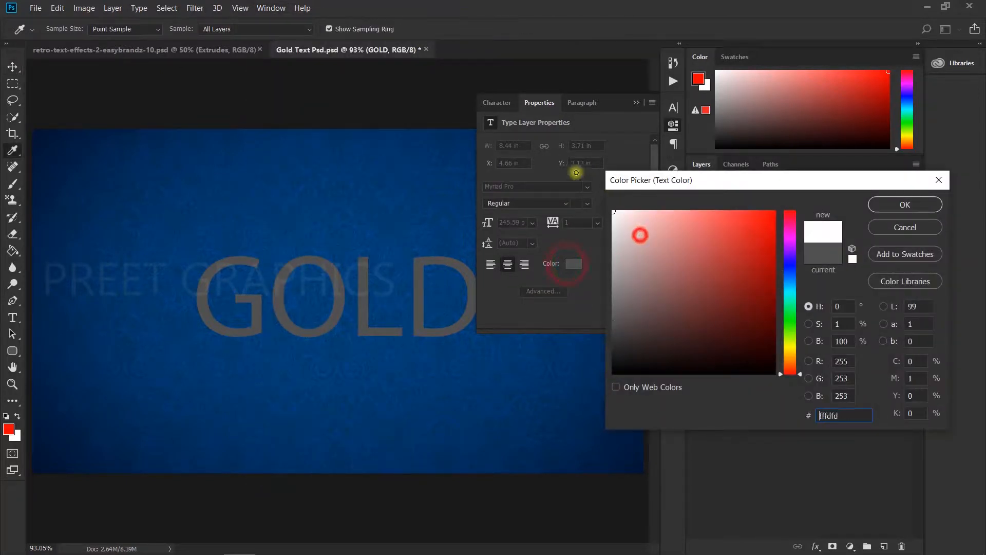
{"action": "left_click", "coordinate": [917, 203]}
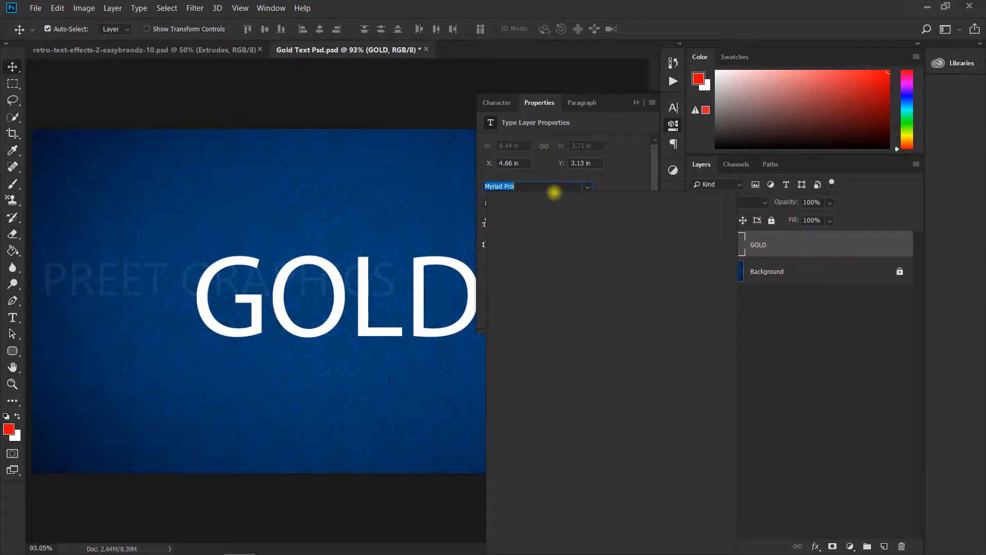
Change the text font to Mermaid and close the properties panel
{"action": "type", "text": "MERMA"}
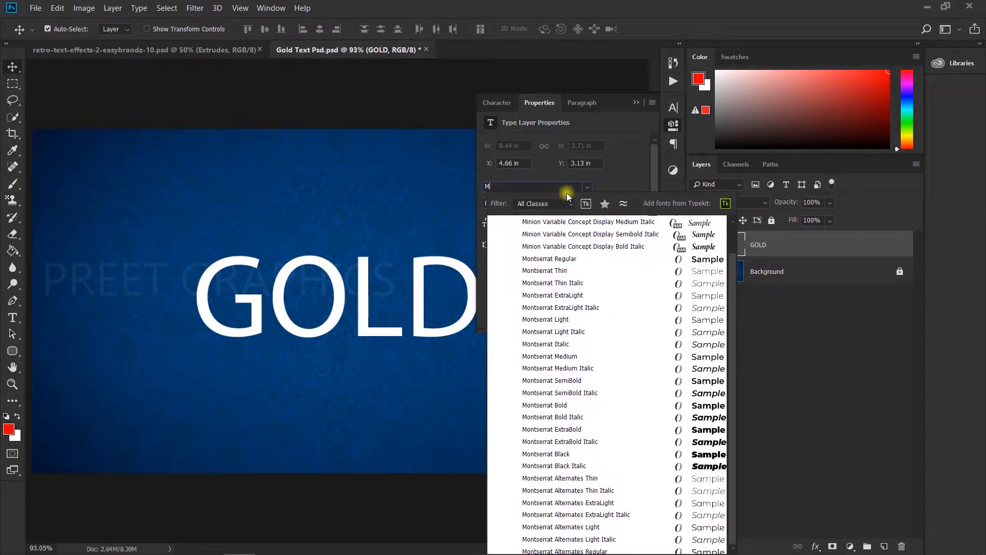
{"action": "left_click", "coordinate": [567, 226]}
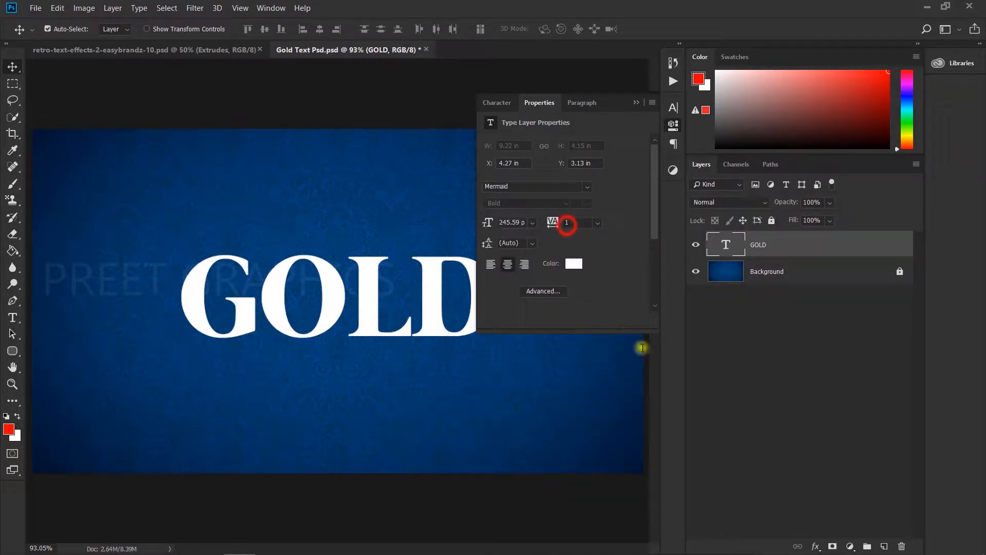
{"action": "left_click", "coordinate": [753, 397]}
{"action": "left_click", "coordinate": [637, 106]}
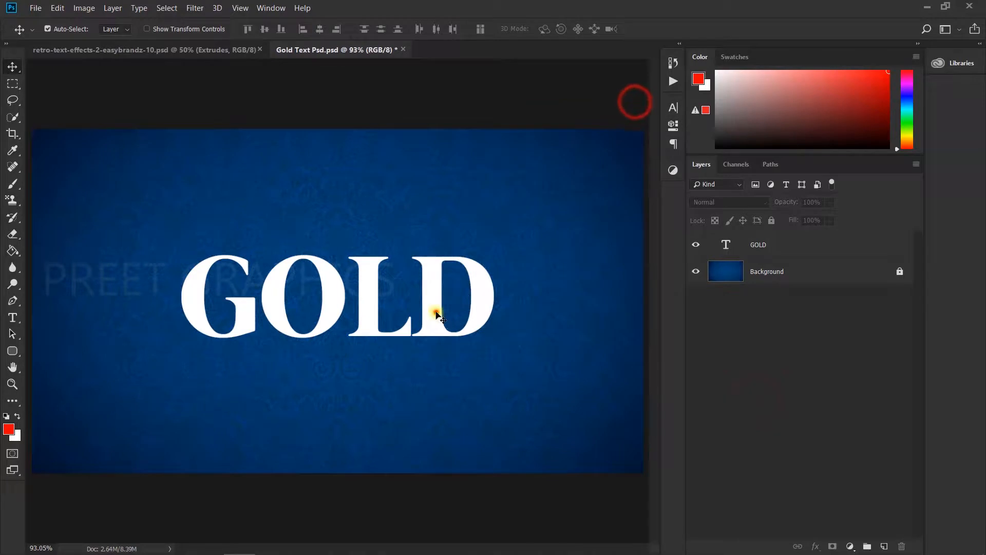
Convert the GOLD text layer to a smart object
{"action": "left_click_drag", "start_coordinate": [432, 313], "coordinate": [433, 315]}
{"action": "right_click", "coordinate": [799, 246]}
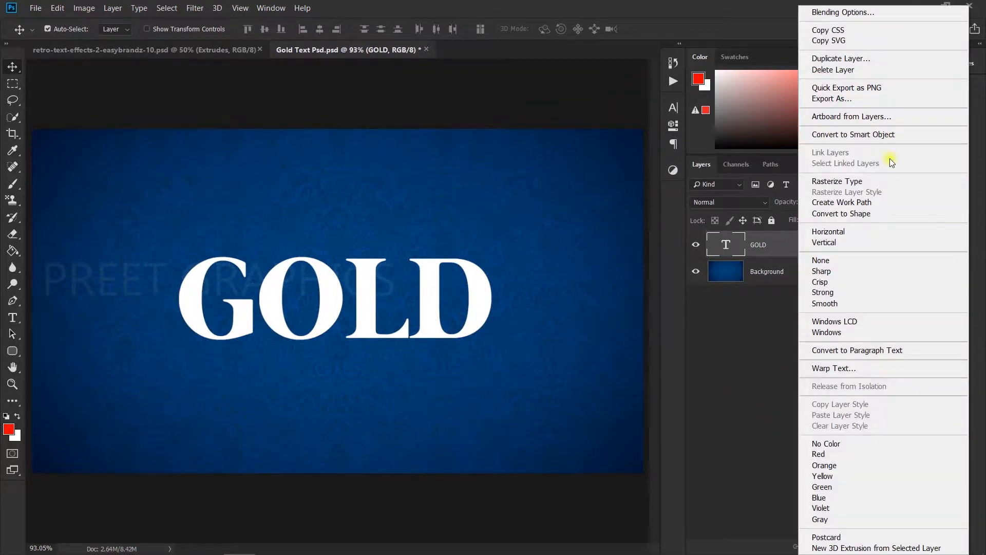
{"action": "left_click", "coordinate": [876, 134]}
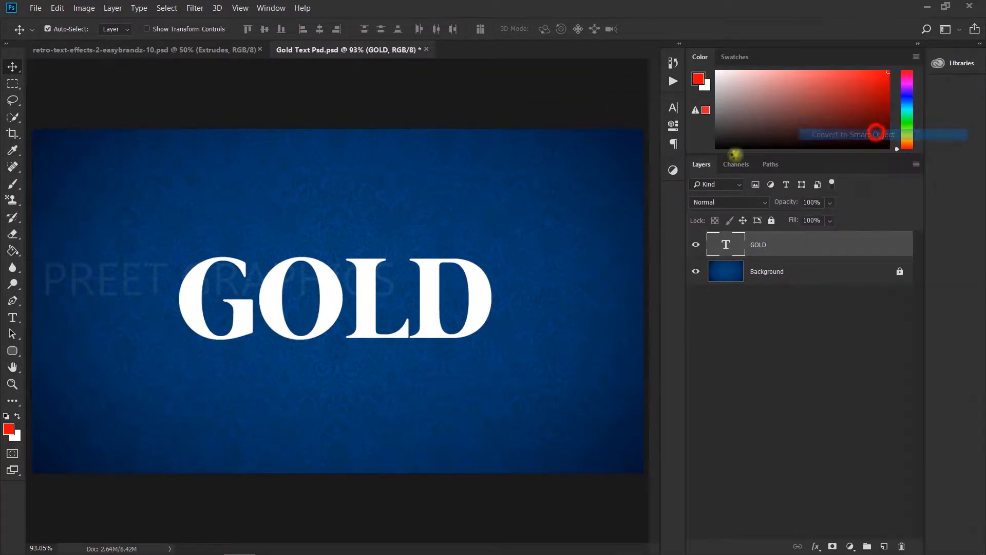
Open the smart object's contents and use Crop to enlarge the canvas around the text
{"action": "double_click", "coordinate": [726, 245]}
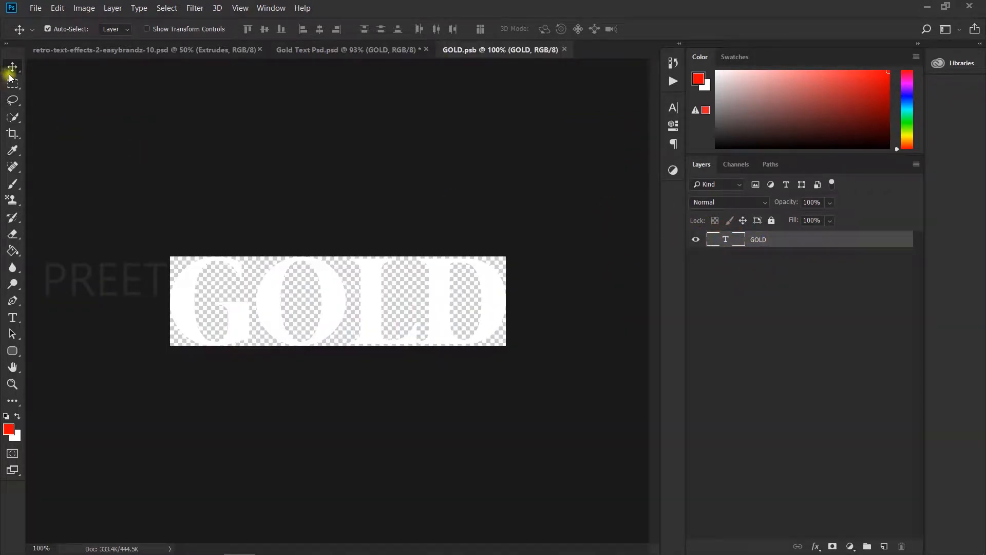
{"action": "left_click", "coordinate": [13, 134]}
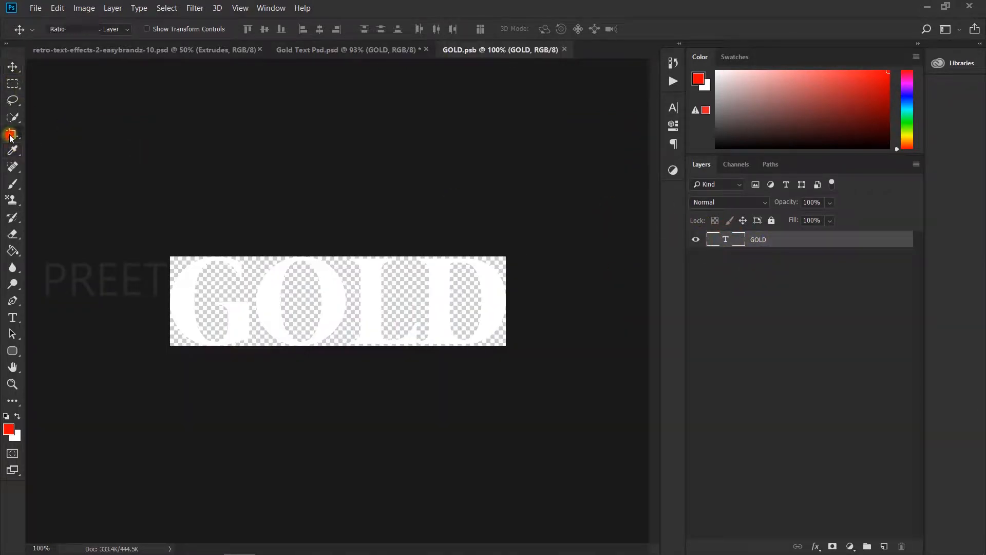
{"action": "left_click_drag", "start_coordinate": [504, 350], "coordinate": [543, 388]}
{"action": "key", "text": "ctrl+z"}
{"action": "left_click_drag", "start_coordinate": [334, 352], "coordinate": [340, 381]}
{"action": "left_click_drag", "start_coordinate": [503, 311], "coordinate": [538, 310]}
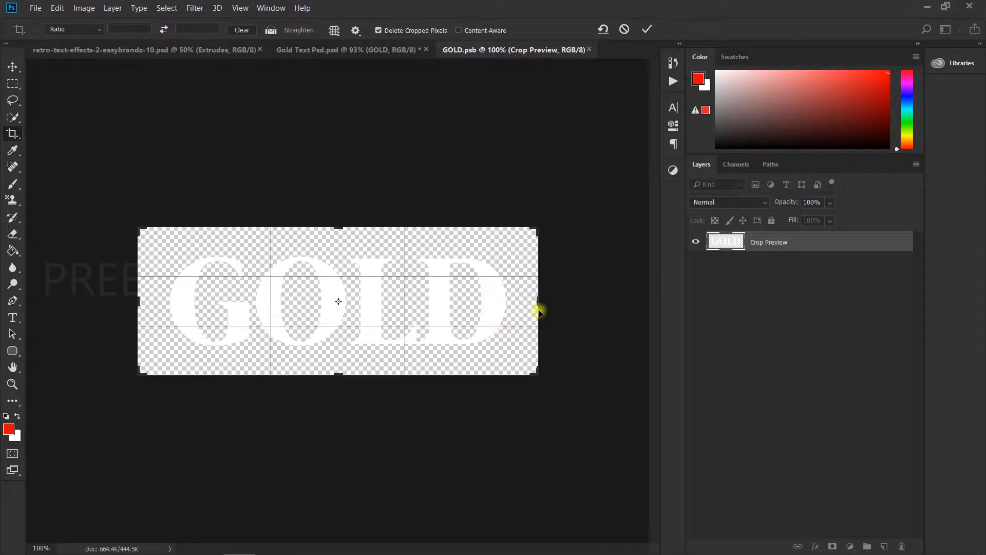
{"action": "key", "text": "Return"}
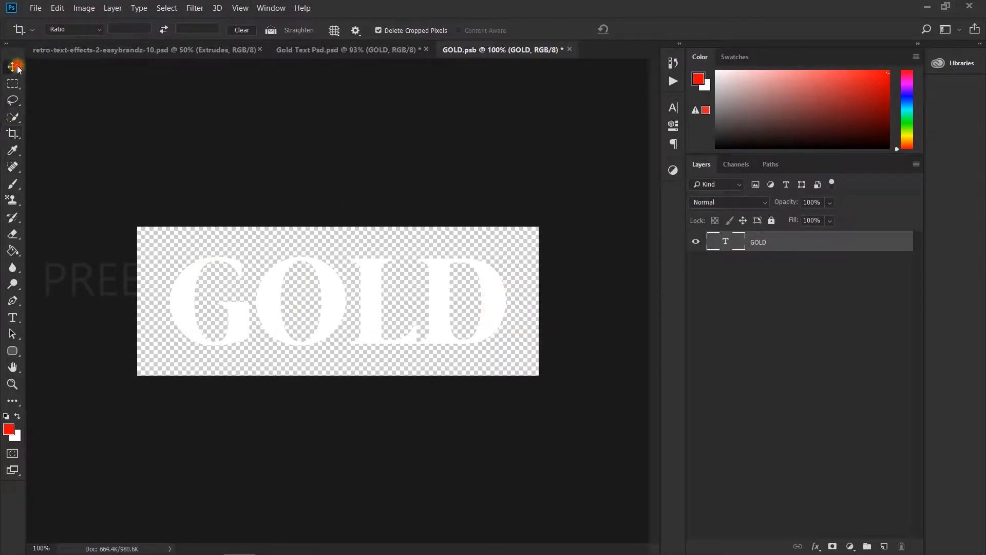
Scale the text down to about 81.5% inside the smart object, then close its document
{"action": "left_click", "coordinate": [12, 66]}
{"action": "key", "text": "ctrl+t"}
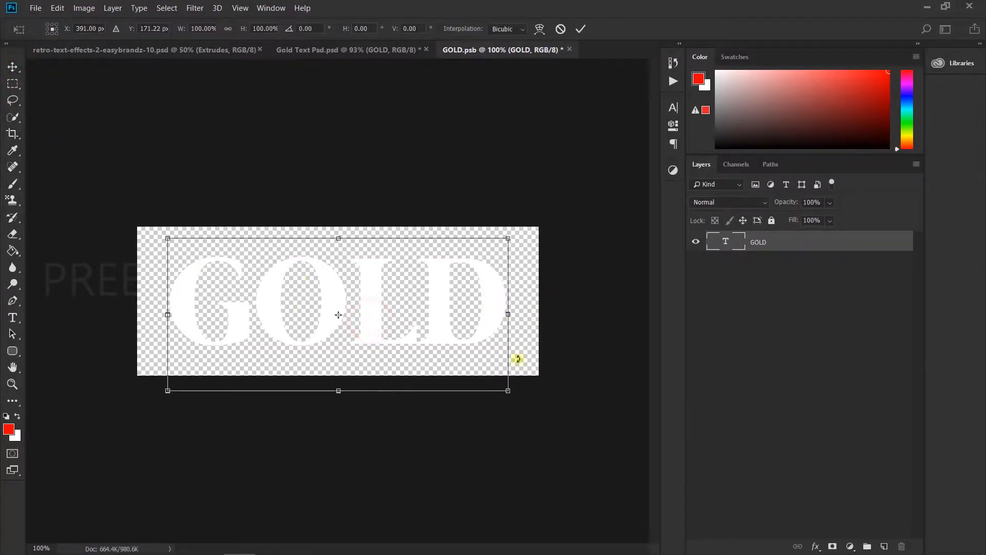
{"action": "left_click_drag", "start_coordinate": [512, 382], "coordinate": [470, 374]}
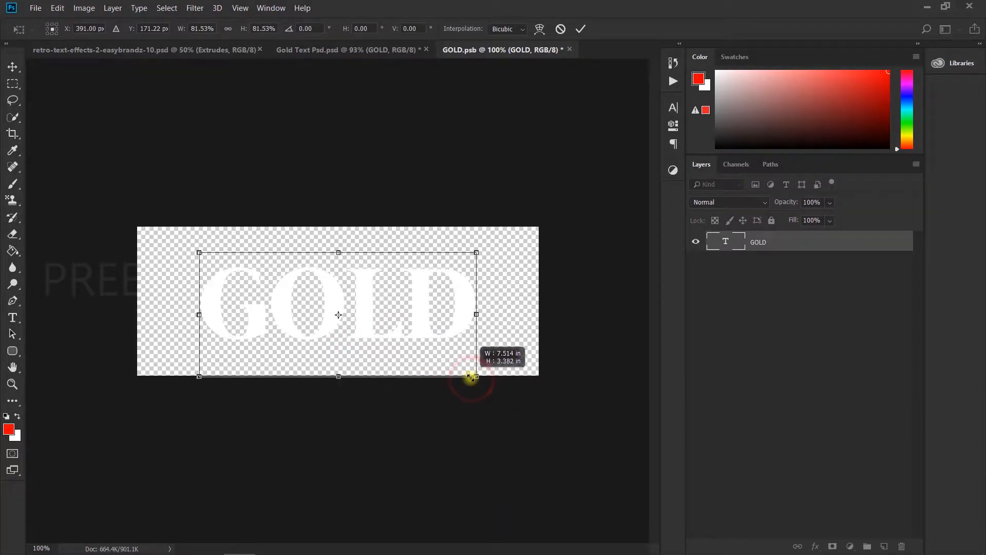
{"action": "key", "text": "Return"}
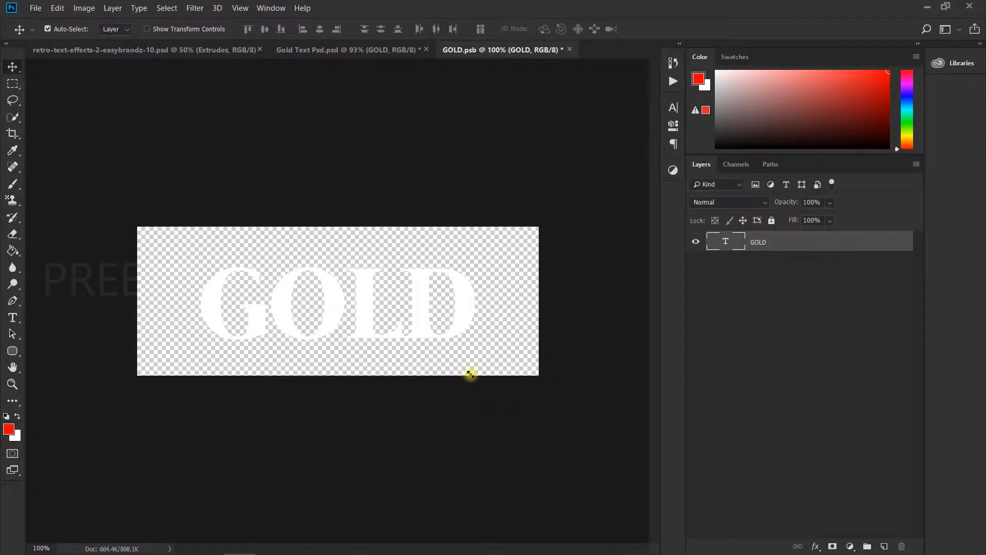
{"action": "left_click", "coordinate": [569, 51]}
Open the GOLD layer's blending options and add Bevel & Emboss with Pillow Emboss style and 10 px size
{"action": "left_click", "coordinate": [452, 218]}
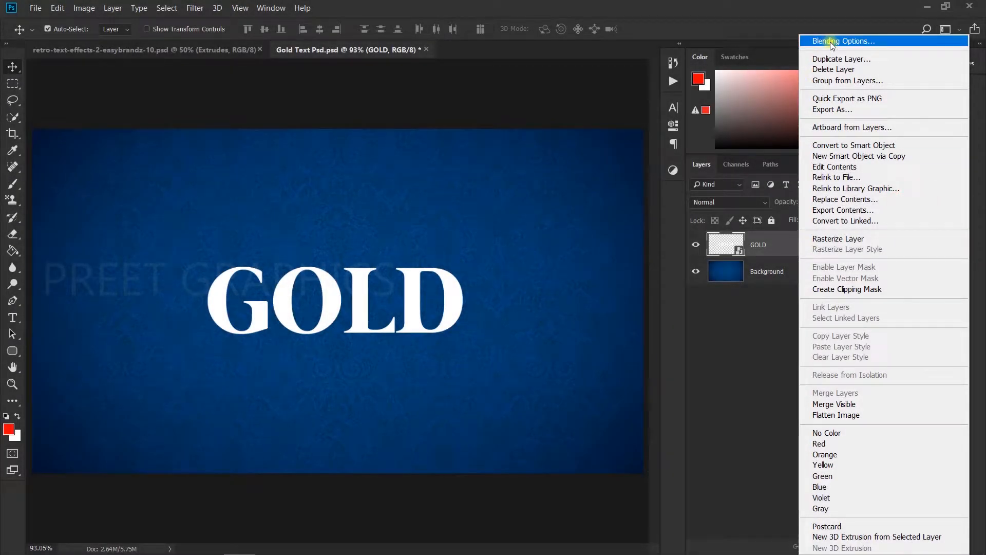
{"action": "left_click", "coordinate": [832, 43]}
{"action": "left_click_drag", "start_coordinate": [664, 151], "coordinate": [670, 106]}
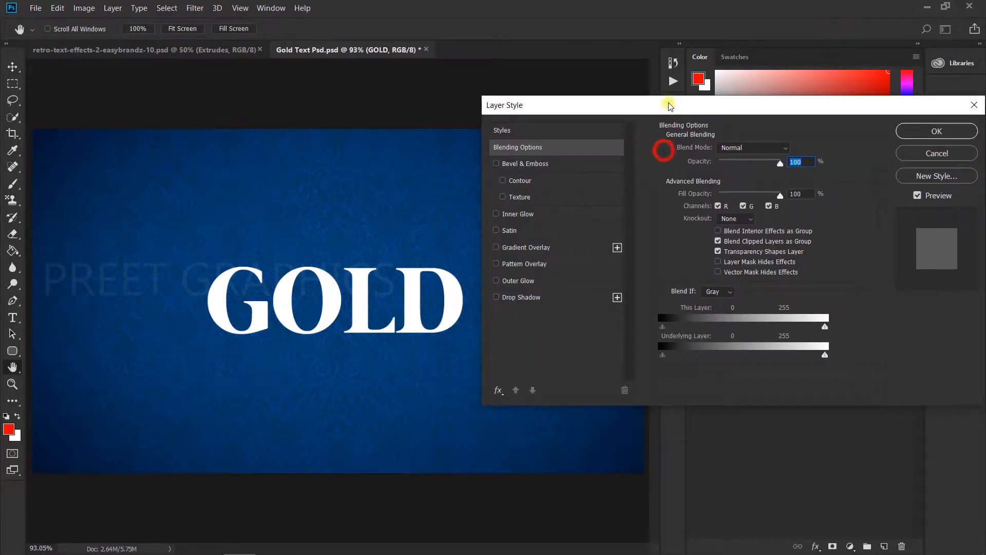
{"action": "left_click", "coordinate": [508, 163]}
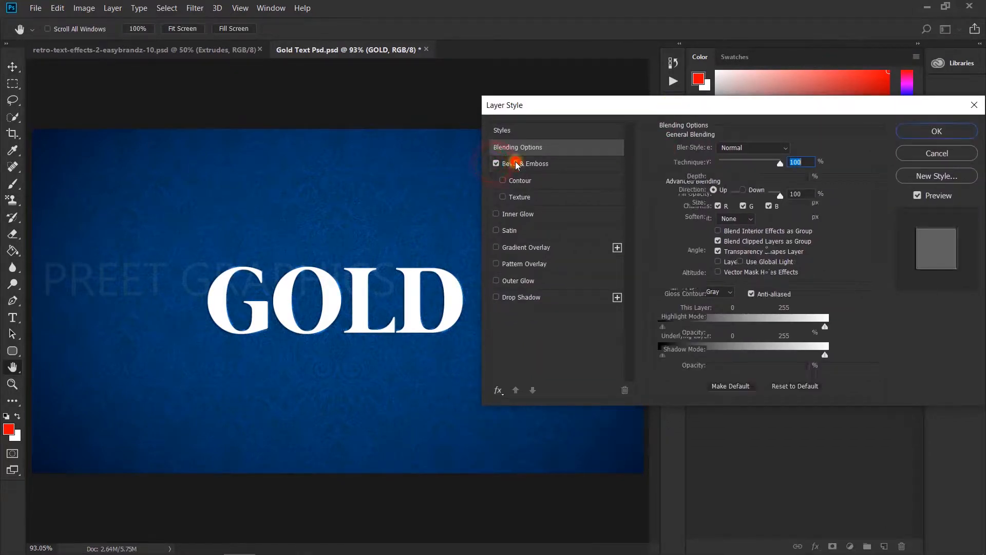
{"action": "left_click", "coordinate": [731, 149]}
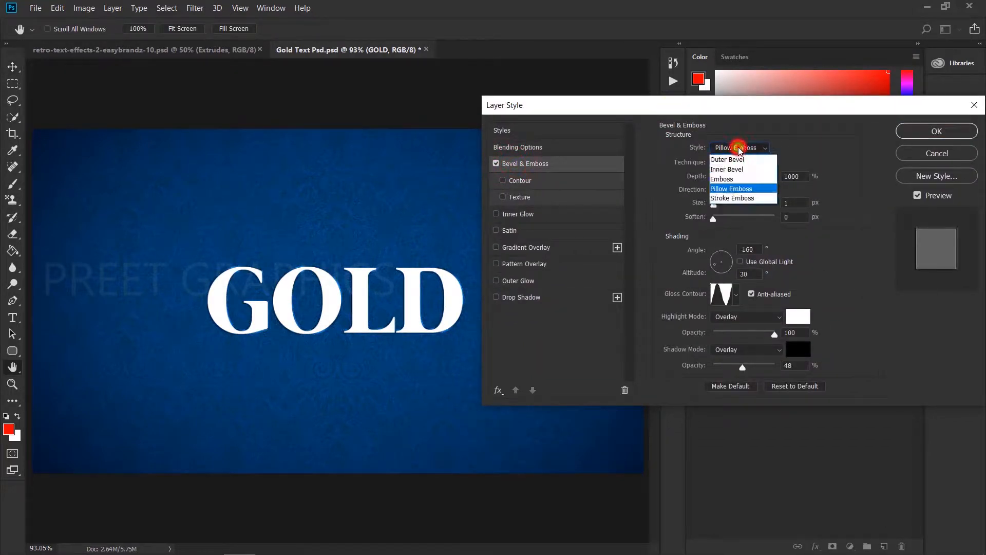
{"action": "left_click", "coordinate": [743, 189]}
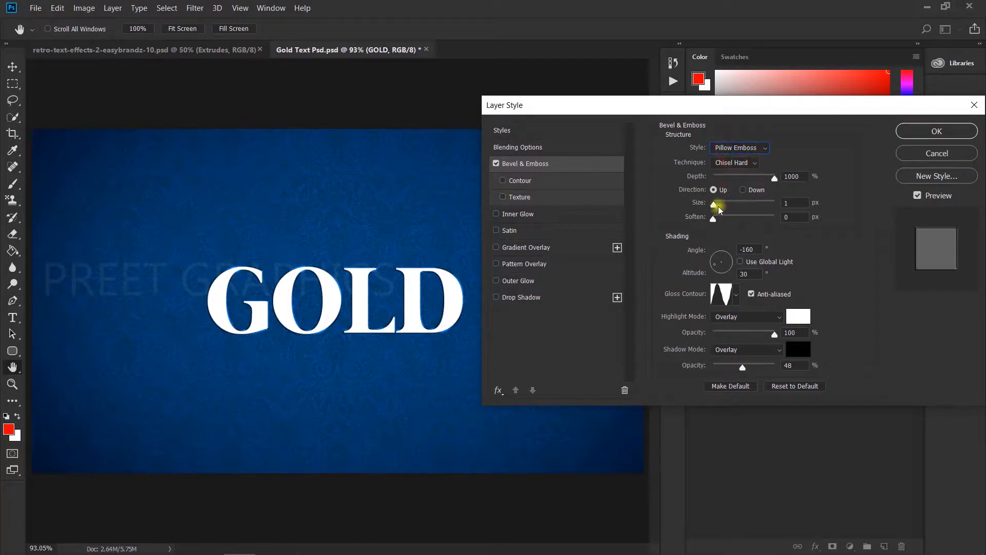
{"action": "left_click_drag", "start_coordinate": [718, 205], "coordinate": [721, 208]}
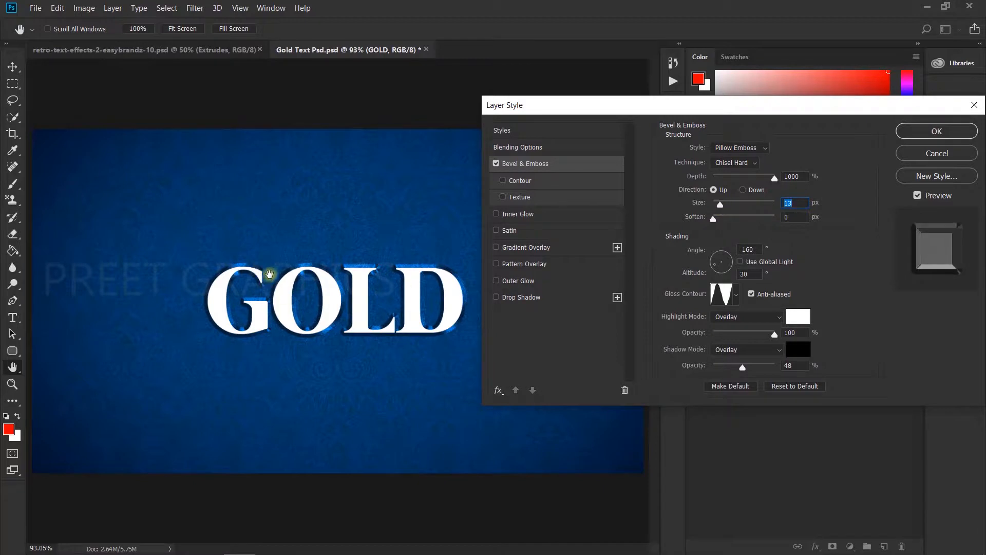
{"action": "type", "text": "10"}
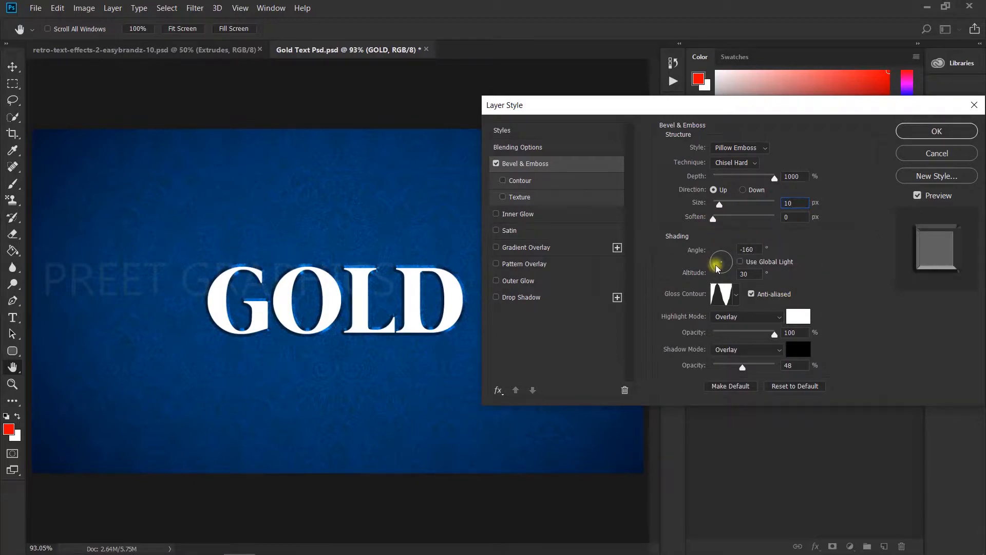
Set the bevel shading angle to -160° and the altitude to about 26°
{"action": "left_click_drag", "start_coordinate": [716, 264], "coordinate": [719, 254]}
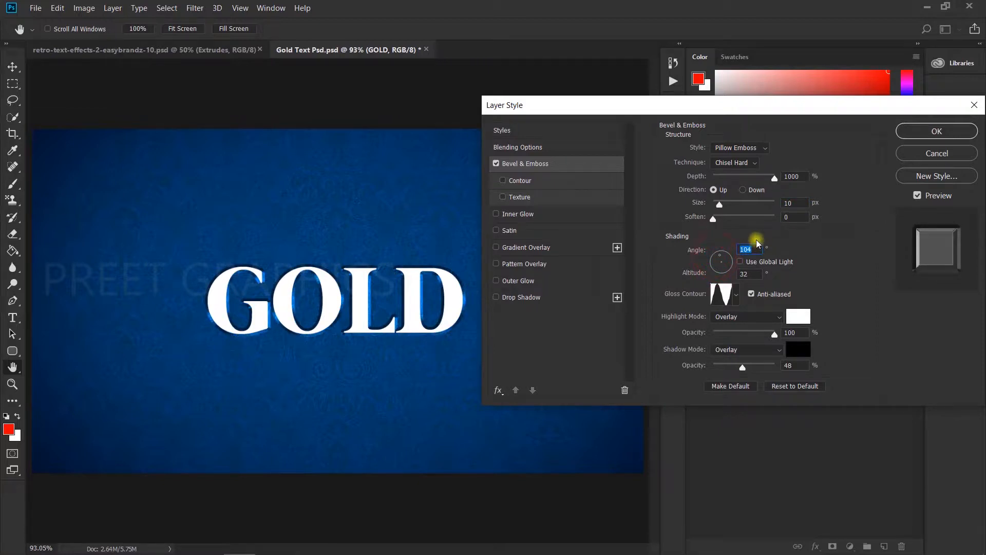
{"action": "type", "text": "-160"}
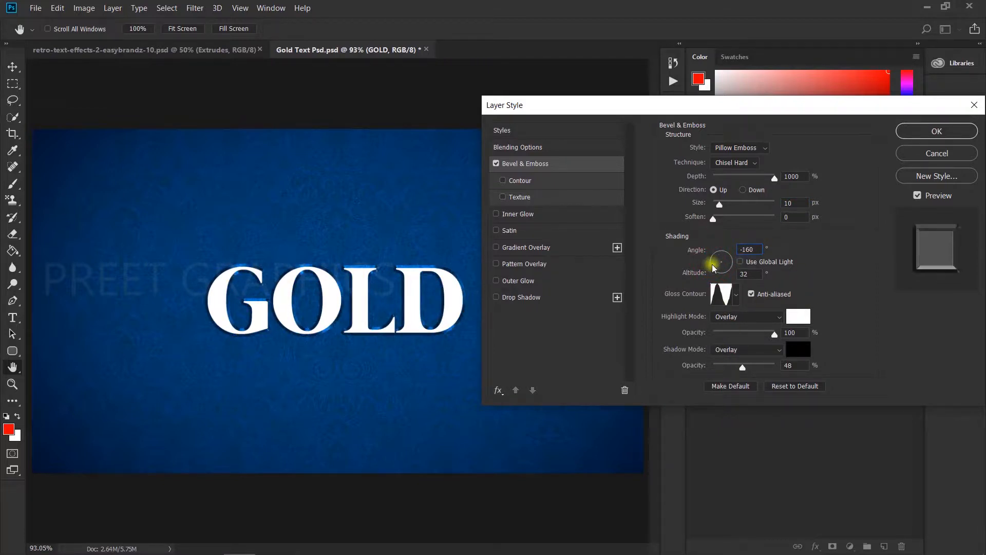
{"action": "left_click", "coordinate": [716, 268]}
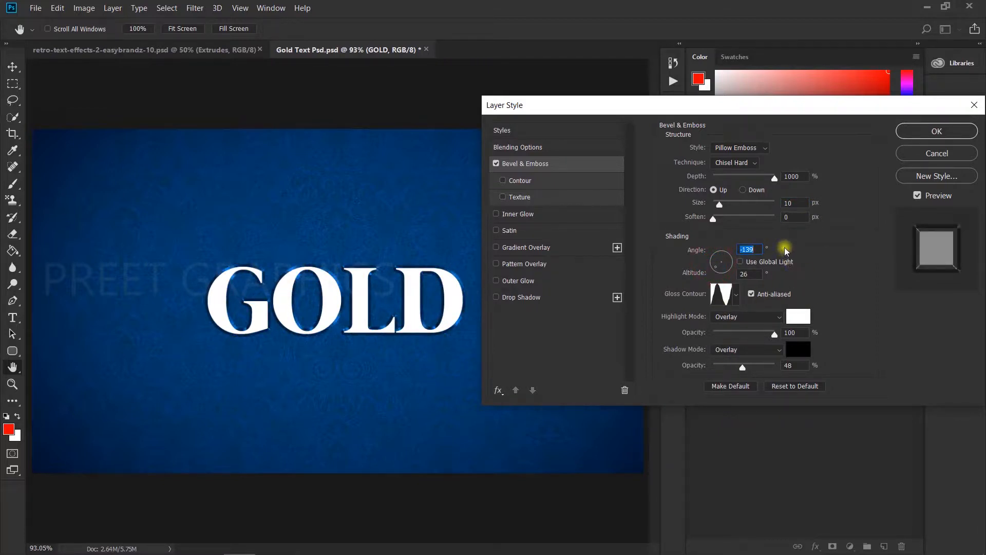
{"action": "type", "text": "-160"}
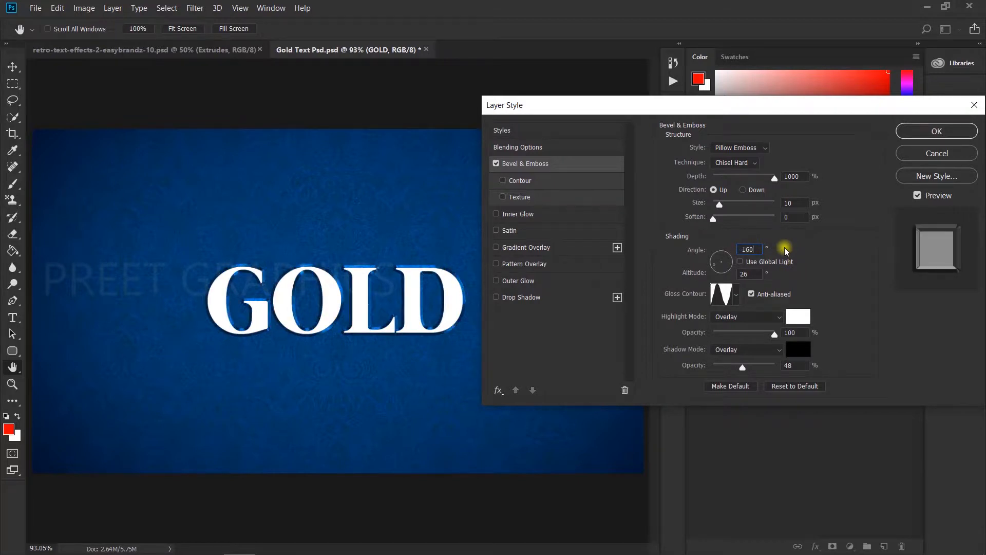
Choose a different gloss contour from the contour presets for the bevel
{"action": "left_click", "coordinate": [736, 294]}
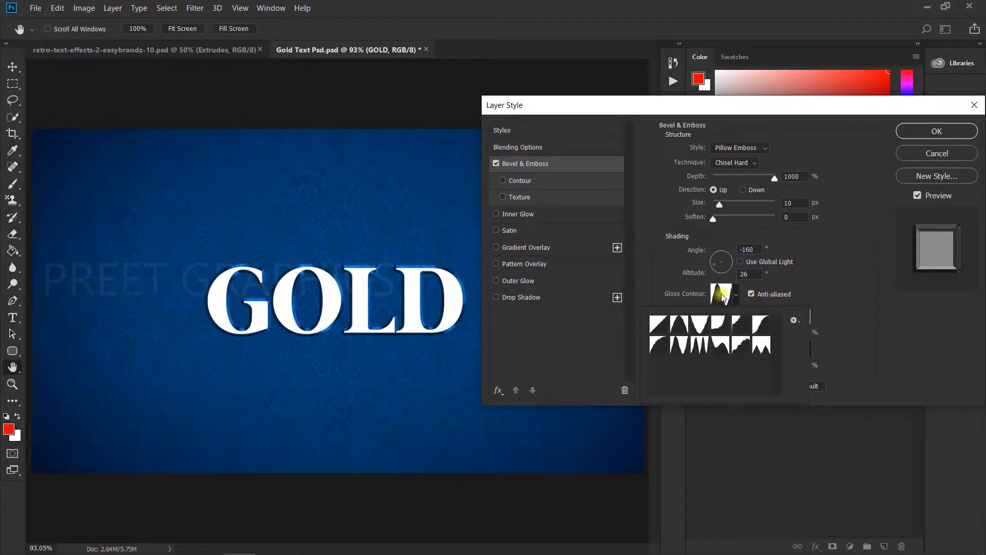
{"action": "left_click", "coordinate": [660, 325]}
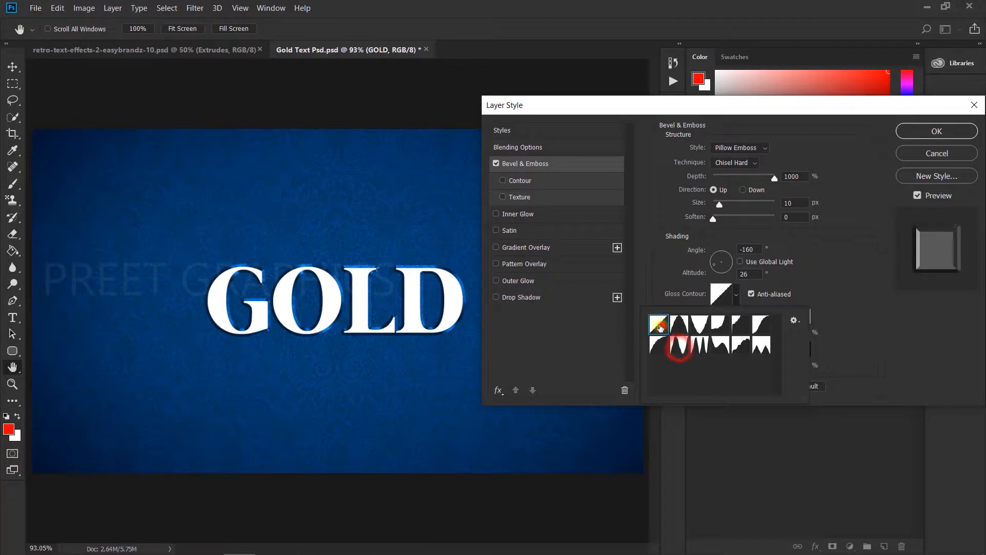
{"action": "left_click", "coordinate": [680, 349]}
{"action": "left_click", "coordinate": [818, 265]}
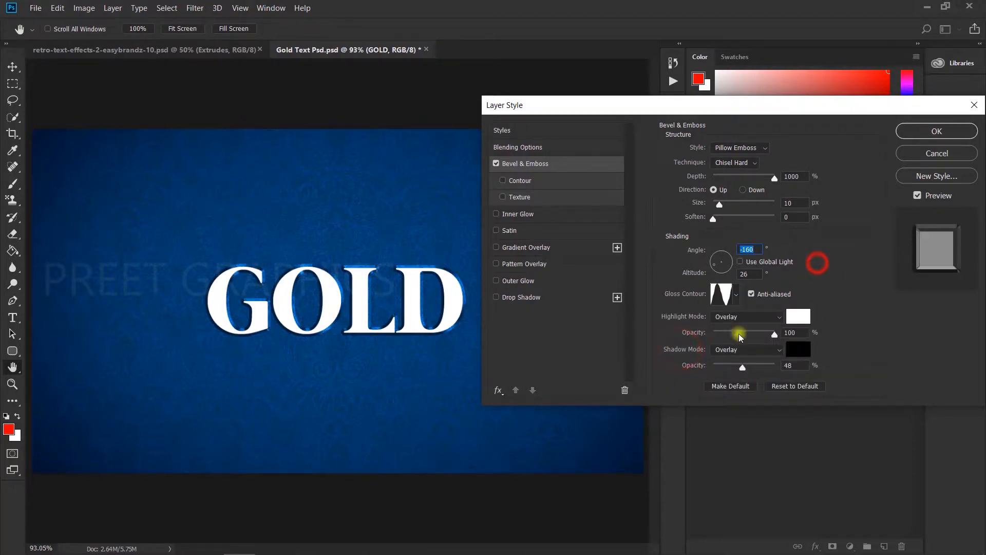
Set both the highlight mode and the shadow mode of the bevel to Overlay
{"action": "left_click", "coordinate": [740, 317]}
{"action": "left_click", "coordinate": [724, 157]}
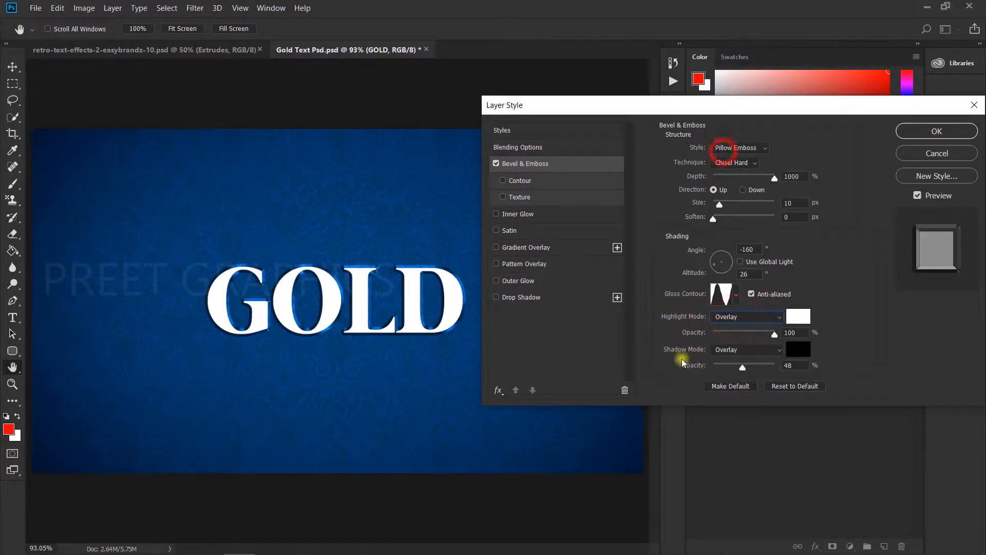
{"action": "left_click", "coordinate": [723, 350]}
{"action": "left_click", "coordinate": [726, 186]}
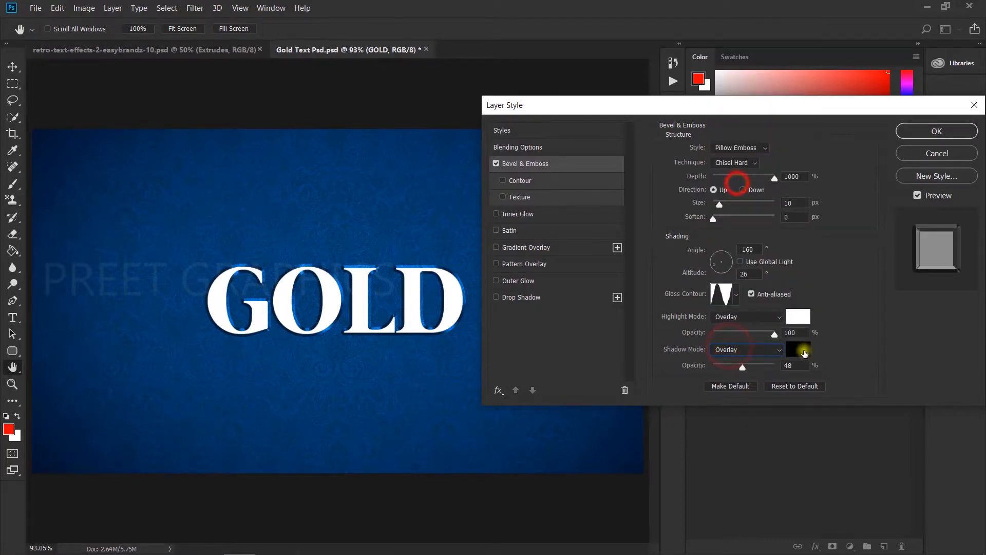
Check the bevel's white highlight and black shadow colors, and lower the shadow opacity to about 39%
{"action": "left_click", "coordinate": [801, 350]}
{"action": "left_click", "coordinate": [614, 368]}
{"action": "left_click", "coordinate": [894, 203]}
{"action": "left_click", "coordinate": [799, 316]}
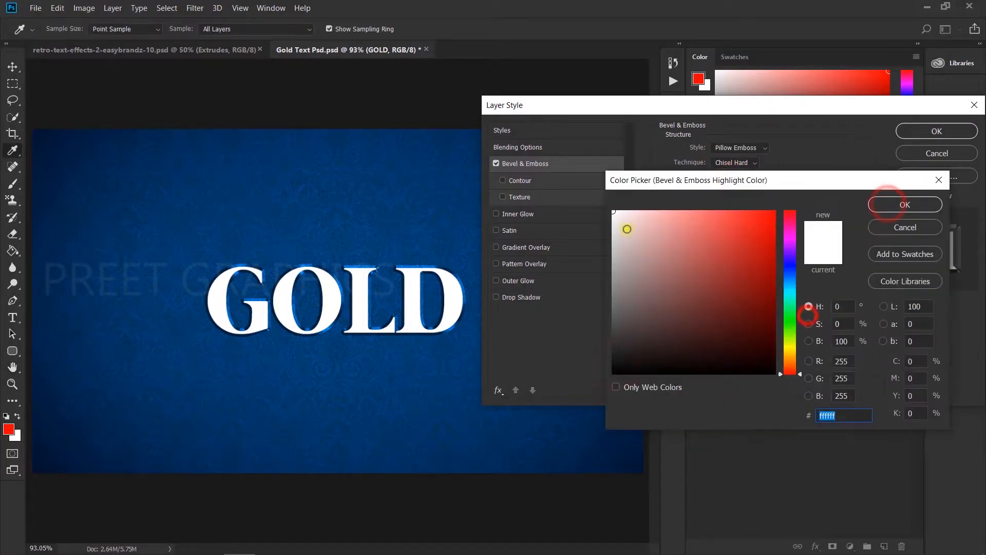
{"action": "left_click", "coordinate": [909, 201]}
{"action": "mouse_move", "coordinate": [743, 368]}
{"action": "left_mouse_down"}
{"action": "mouse_move", "coordinate": [770, 369]}
{"action": "mouse_move", "coordinate": [684, 376]}
{"action": "mouse_move", "coordinate": [759, 369]}
{"action": "mouse_move", "coordinate": [737, 367]}
{"action": "left_mouse_up"}
{"action": "left_click", "coordinate": [773, 333]}
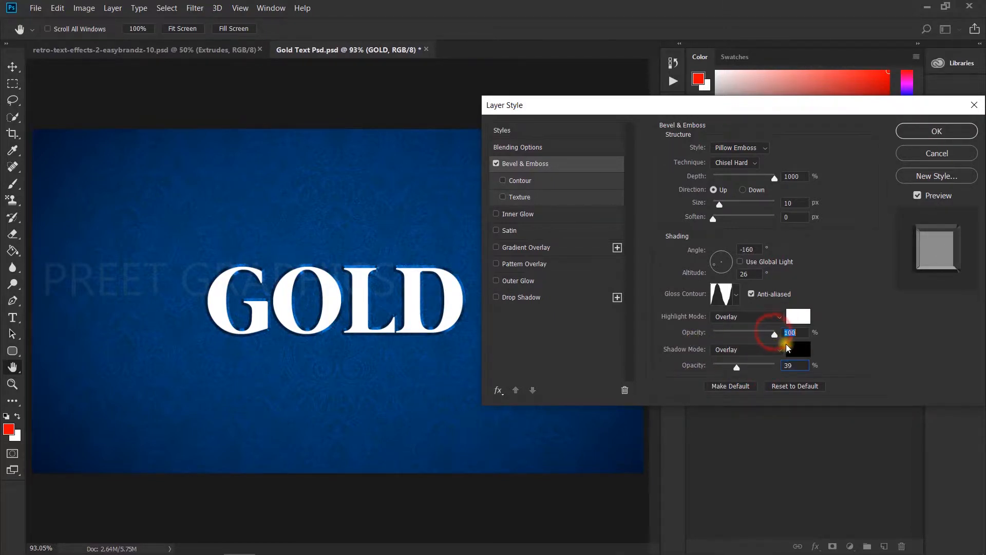
Enable the bevel's Contour option and pick a contour preset, keeping the range at 100%
{"action": "left_click", "coordinate": [523, 183]}
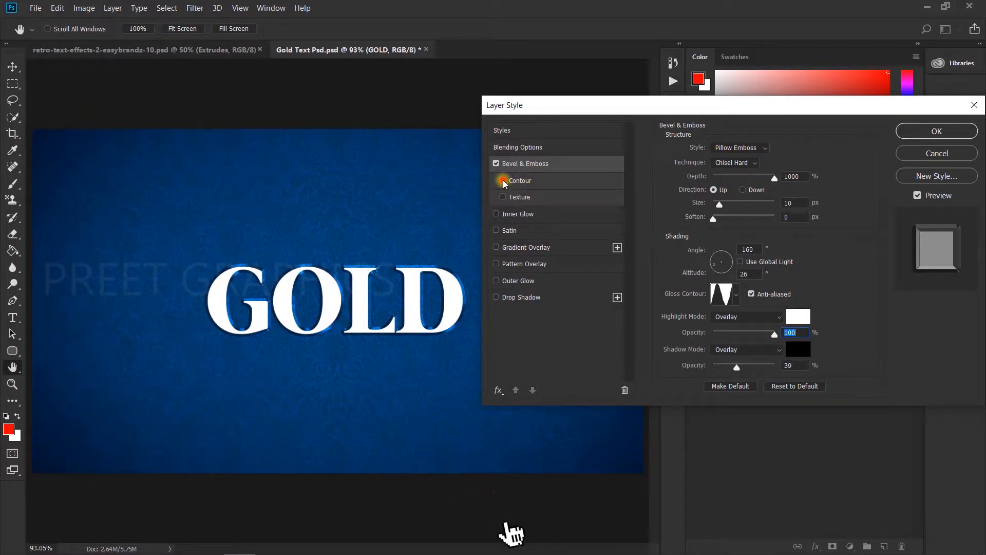
{"action": "left_click", "coordinate": [716, 153]}
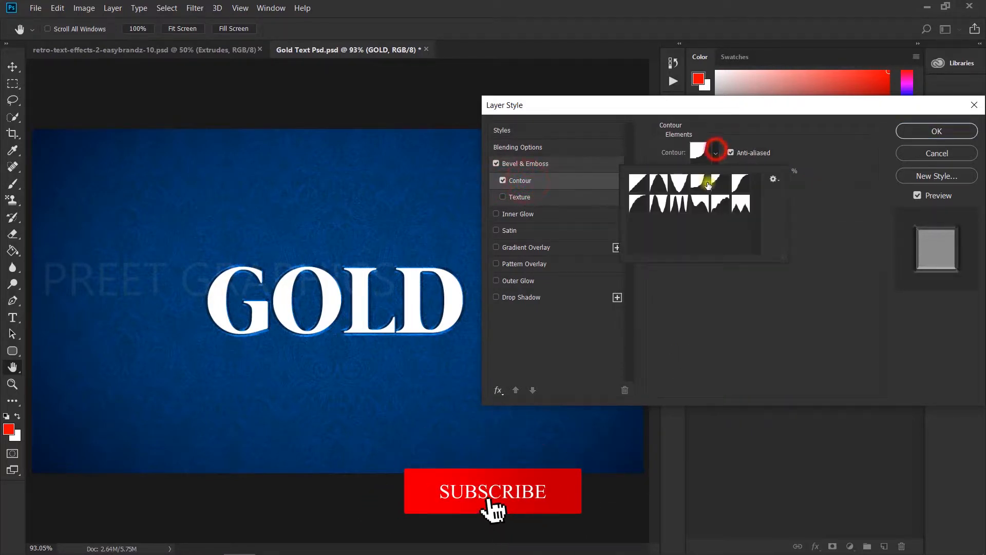
{"action": "left_click", "coordinate": [638, 183]}
{"action": "left_click", "coordinate": [705, 185]}
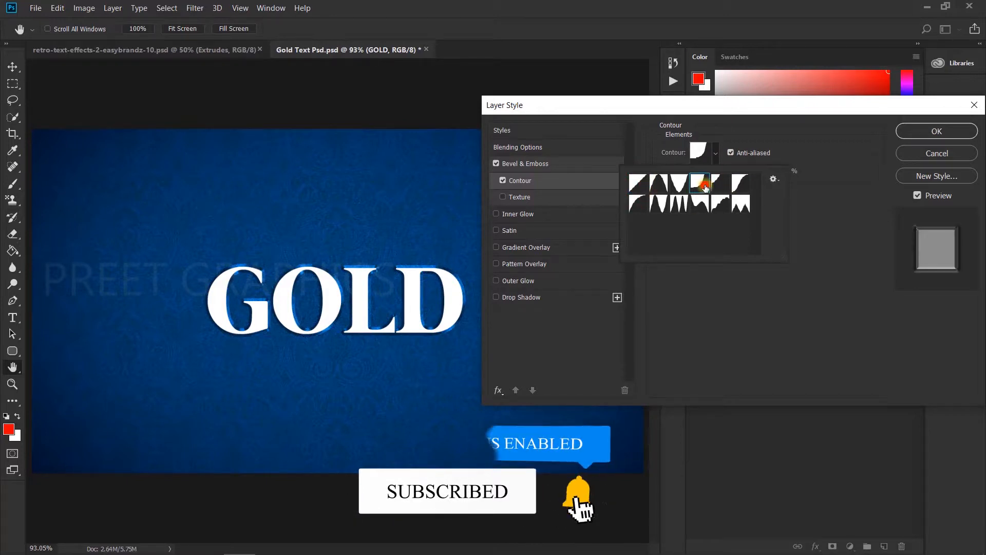
{"action": "left_click", "coordinate": [753, 118]}
{"action": "mouse_move", "coordinate": [754, 172]}
{"action": "left_mouse_down"}
{"action": "mouse_move", "coordinate": [715, 171]}
{"action": "mouse_move", "coordinate": [755, 173]}
{"action": "left_mouse_up"}
{"action": "left_click", "coordinate": [734, 200]}
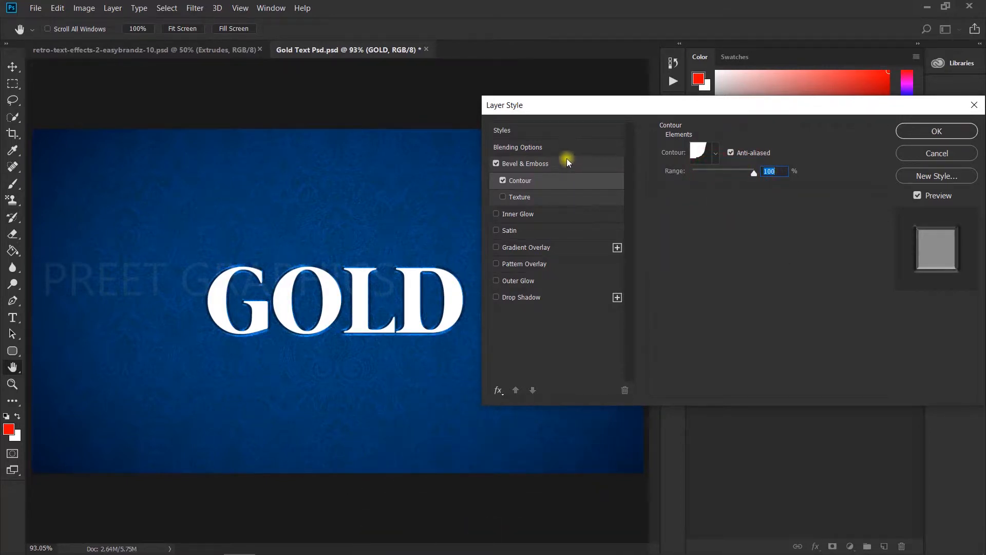
Enable Gradient Overlay on the text with the Vivid Light blend mode
{"action": "left_click", "coordinate": [524, 214]}
{"action": "left_click", "coordinate": [495, 248]}
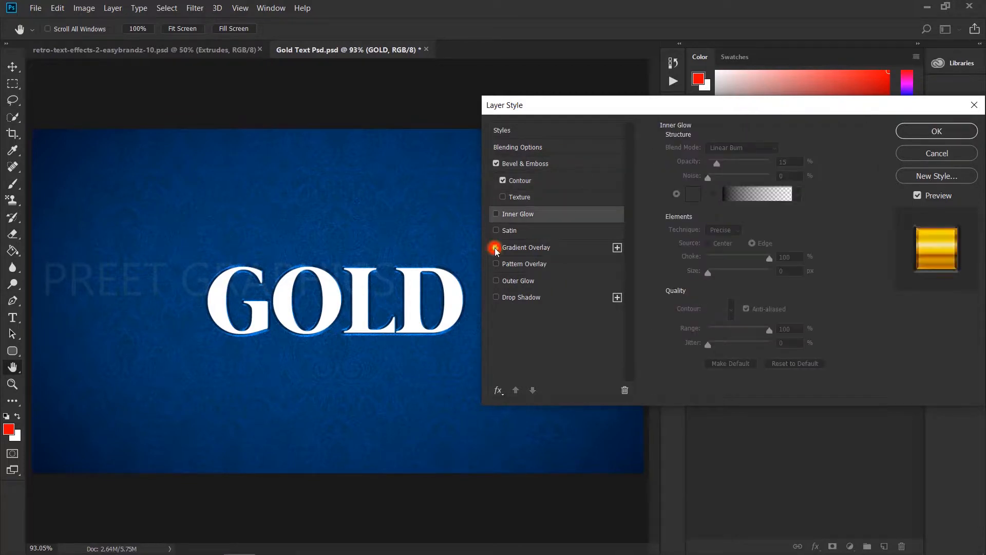
{"action": "left_click", "coordinate": [539, 248]}
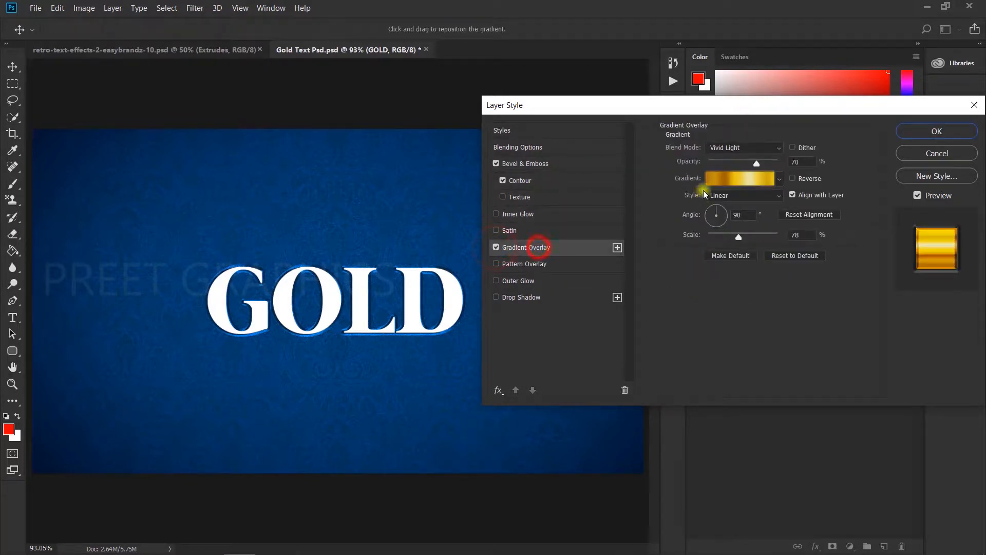
{"action": "left_click", "coordinate": [726, 152]}
{"action": "left_click", "coordinate": [728, 335]}
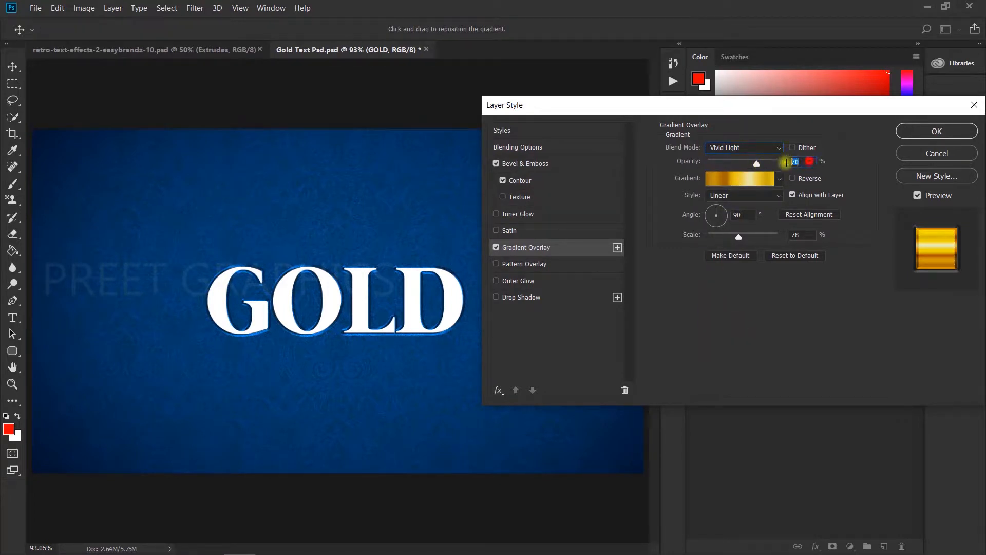
Open the gradient editor and examine the colors of the first gold gradient stops
{"action": "left_click", "coordinate": [732, 179]}
{"action": "left_click", "coordinate": [570, 376]}
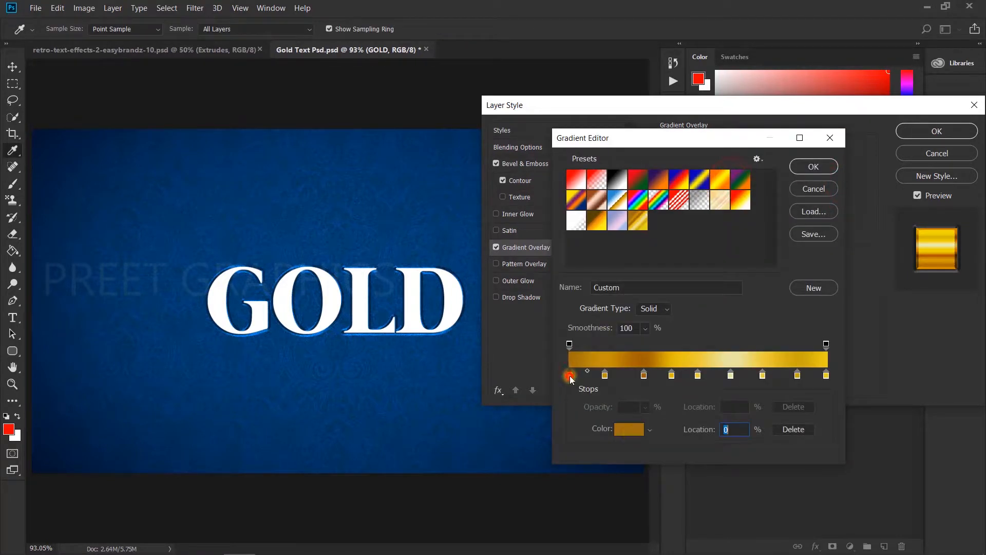
{"action": "left_click", "coordinate": [630, 432]}
{"action": "left_click_drag", "start_coordinate": [576, 183], "coordinate": [208, 114]}
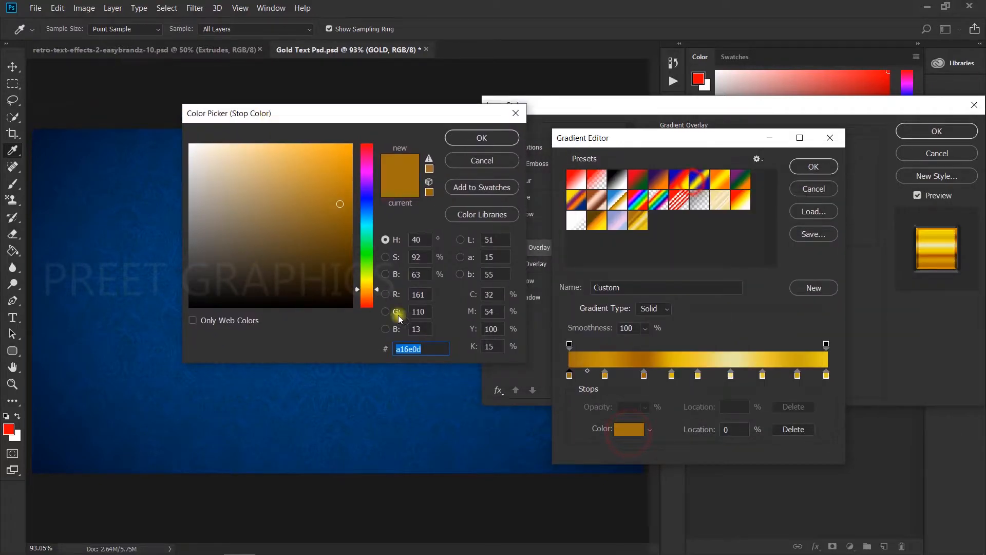
{"action": "left_click", "coordinate": [482, 137]}
{"action": "left_click", "coordinate": [605, 375]}
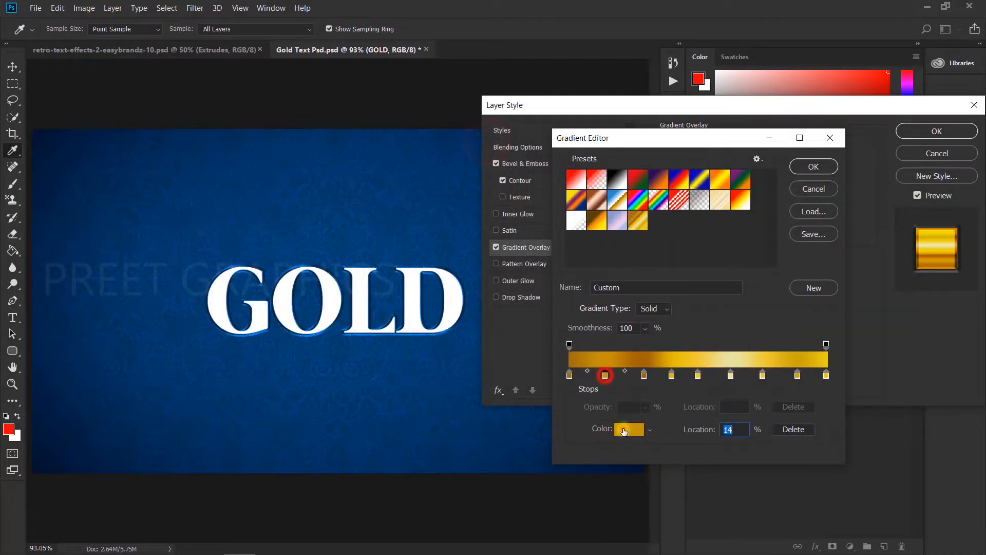
{"action": "left_click", "coordinate": [627, 429]}
{"action": "left_click", "coordinate": [497, 136]}
{"action": "left_click", "coordinate": [629, 429]}
{"action": "left_click", "coordinate": [434, 345]}
{"action": "left_click", "coordinate": [493, 137]}
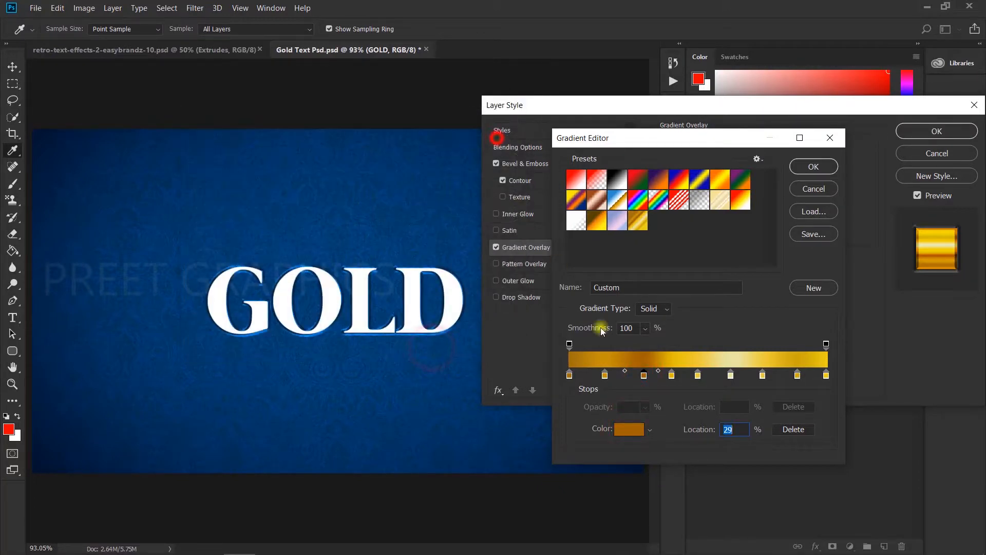
{"action": "left_click", "coordinate": [672, 375]}
{"action": "left_click", "coordinate": [628, 429]}
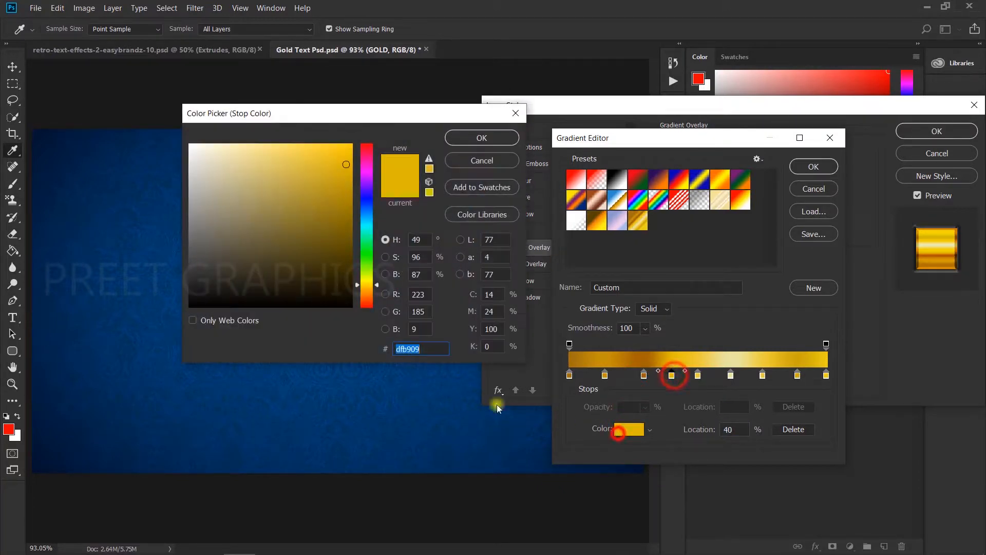
{"action": "left_click", "coordinate": [479, 160]}
Examine the colors of the remaining gradient stops, close the editor, and review the linear style at 90°
{"action": "left_click", "coordinate": [697, 374]}
{"action": "left_click", "coordinate": [628, 429]}
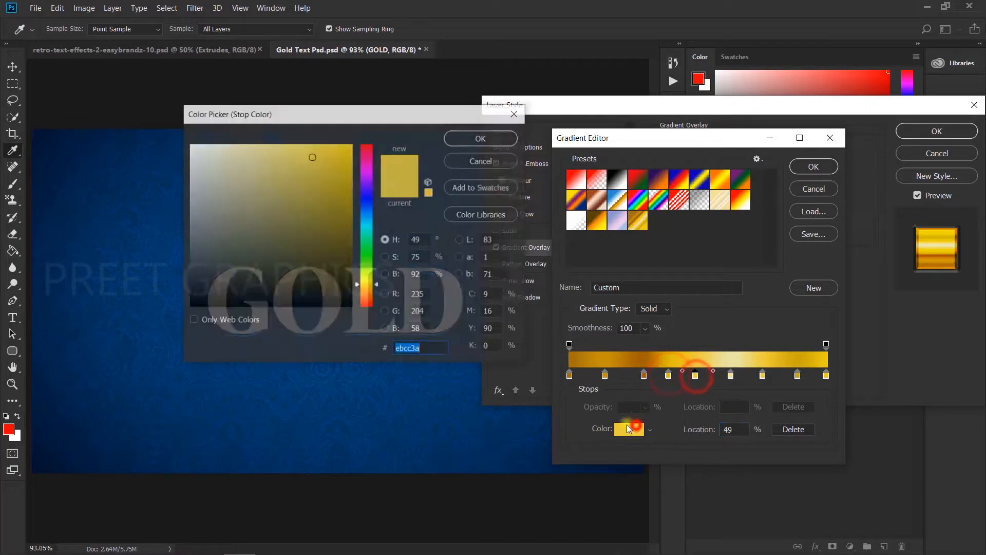
{"action": "left_click", "coordinate": [488, 141]}
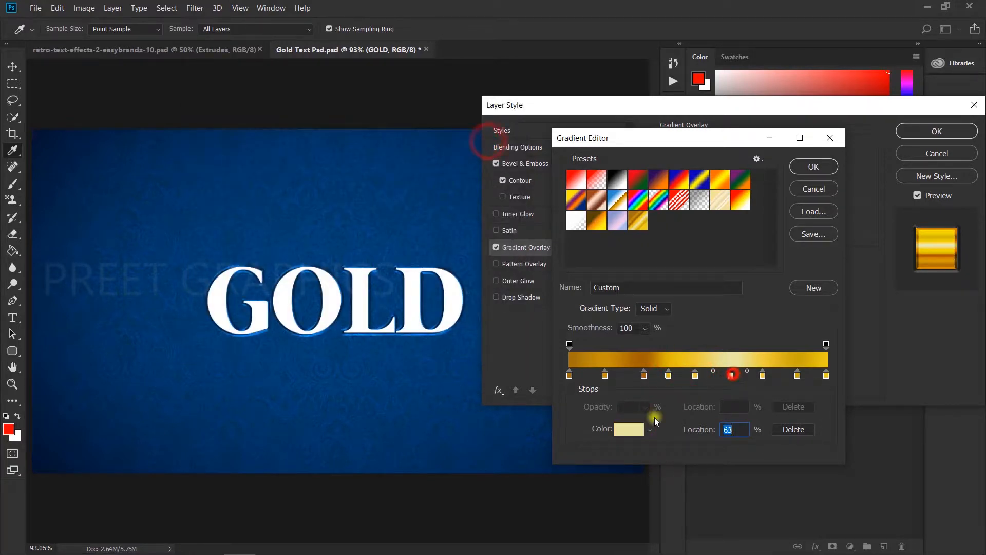
{"action": "left_click", "coordinate": [629, 428]}
{"action": "left_click", "coordinate": [488, 144]}
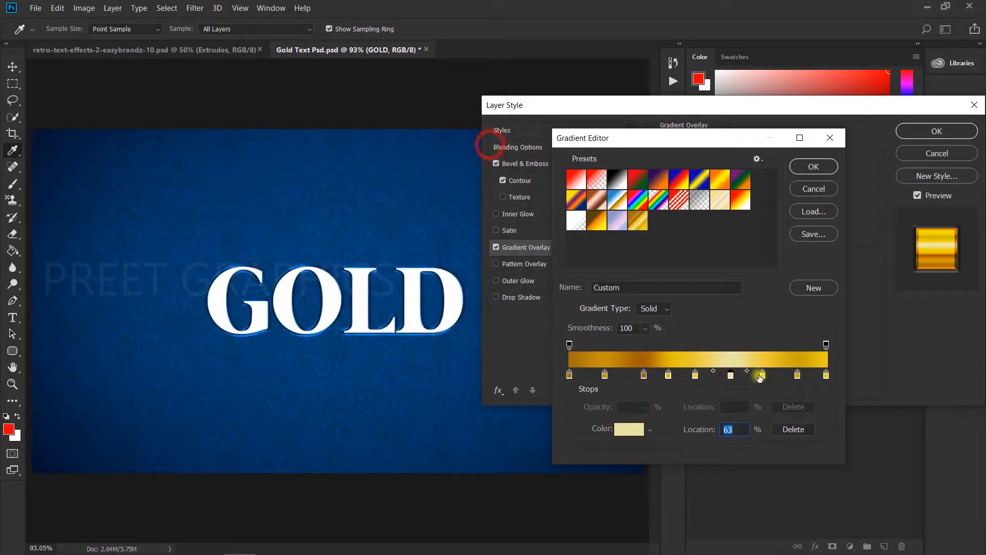
{"action": "left_click", "coordinate": [639, 428]}
{"action": "left_click", "coordinate": [488, 141]}
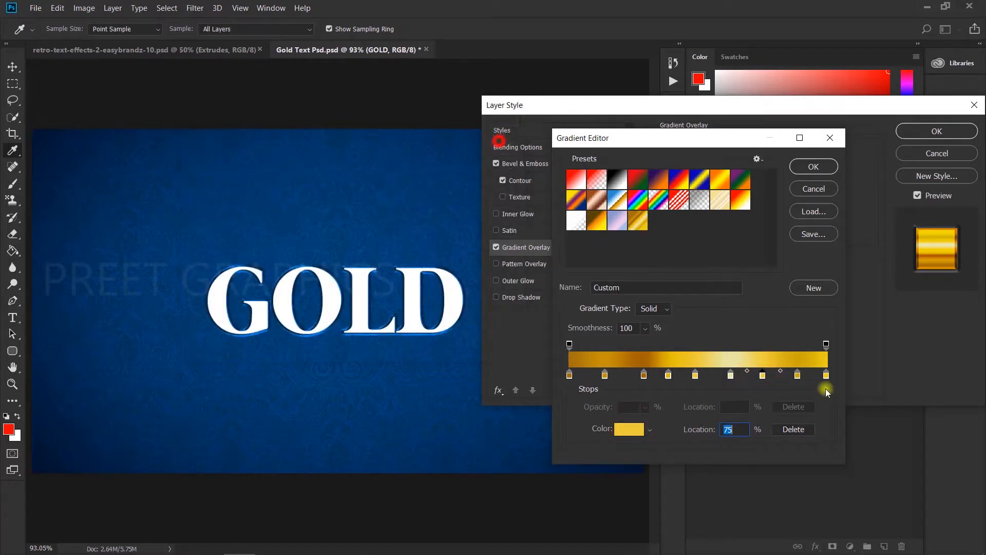
{"action": "left_click", "coordinate": [797, 375]}
{"action": "left_click", "coordinate": [629, 429]}
{"action": "left_click", "coordinate": [477, 139]}
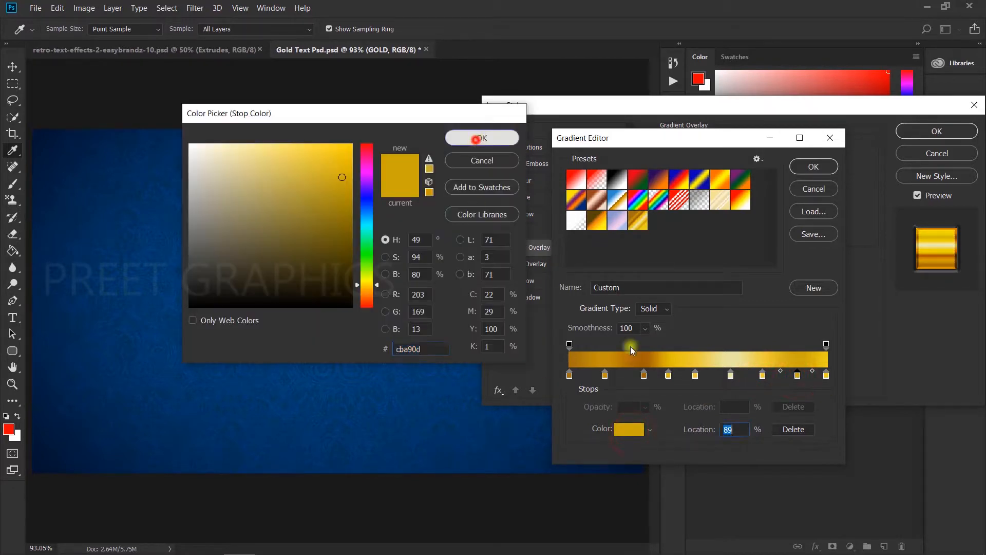
{"action": "left_click", "coordinate": [629, 429]}
{"action": "left_click", "coordinate": [482, 138]}
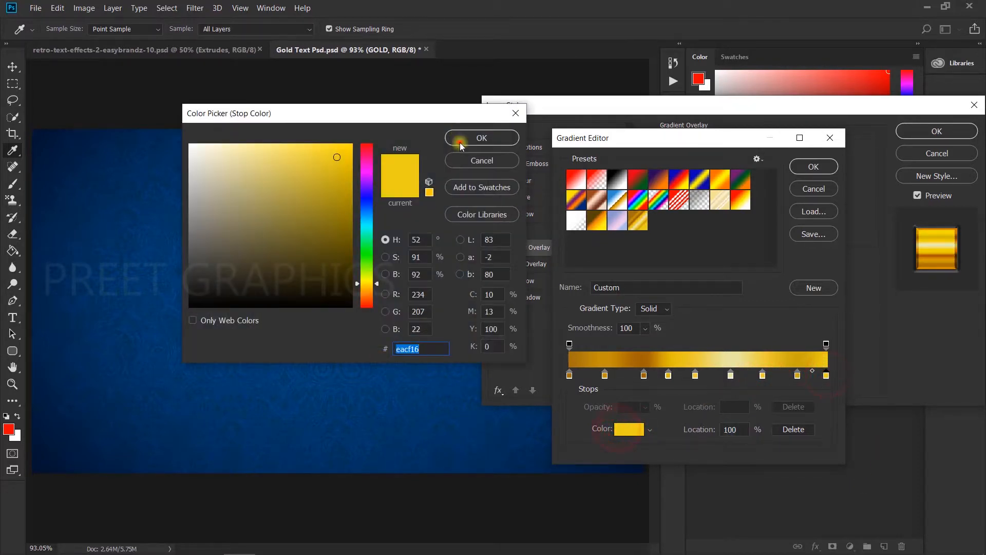
{"action": "left_click", "coordinate": [813, 167]}
{"action": "left_click", "coordinate": [744, 195]}
{"action": "left_click", "coordinate": [724, 207]}
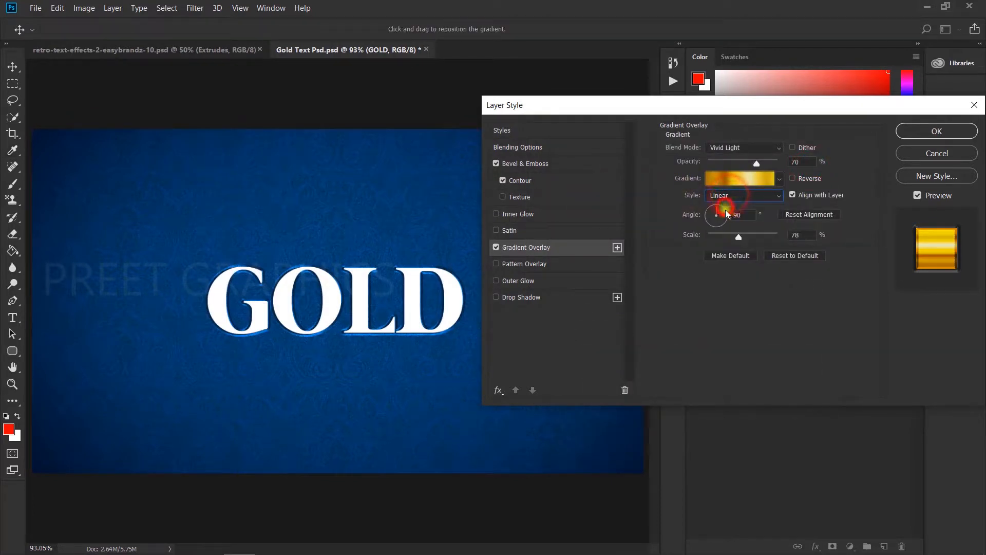
Enable Pattern Overlay, choose the gray texture pattern, and snap it to origin
{"action": "left_click", "coordinate": [568, 263]}
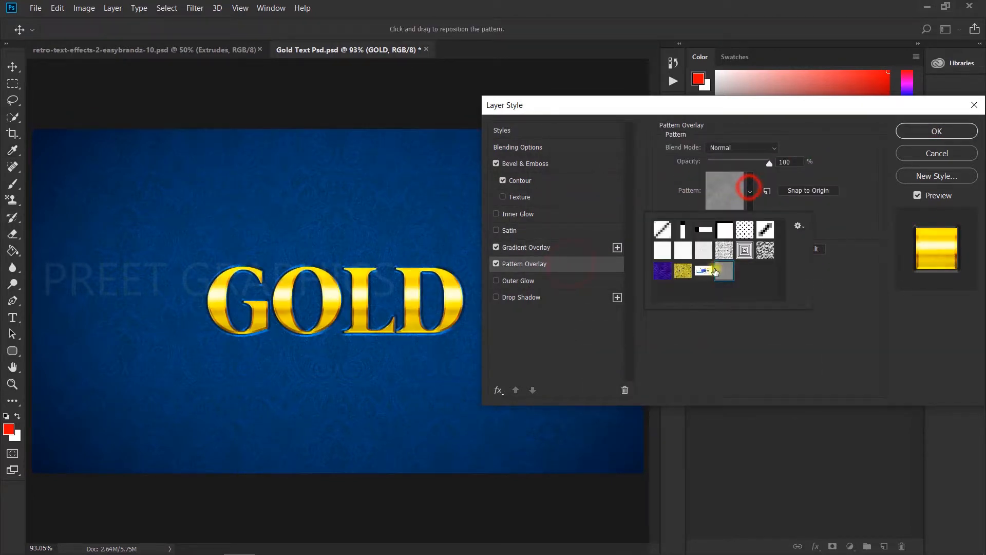
{"action": "left_click", "coordinate": [722, 267]}
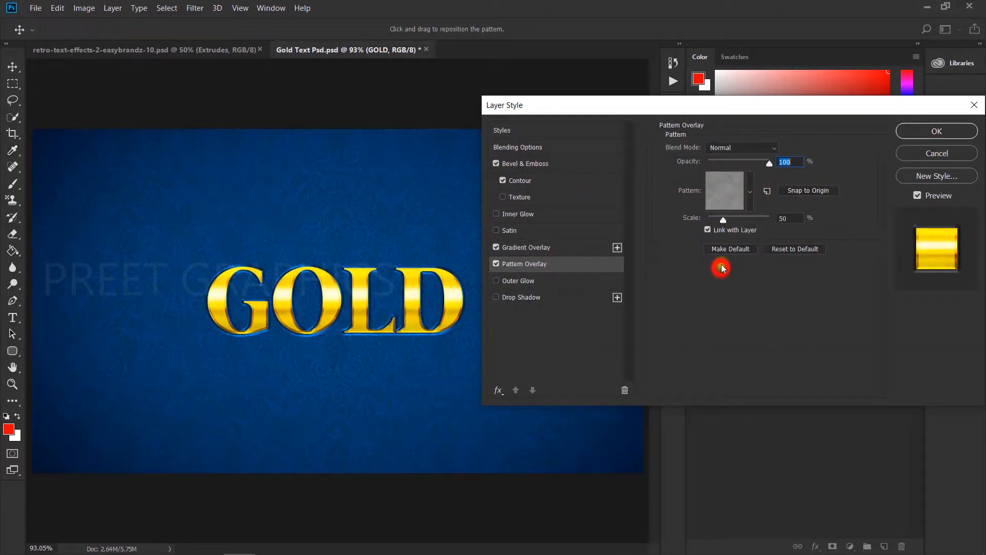
{"action": "left_click", "coordinate": [811, 190]}
Save the pattern set as PATTERNS in the GOLD folder on the Desktop
{"action": "left_click", "coordinate": [750, 192]}
{"action": "left_click", "coordinate": [797, 225]}
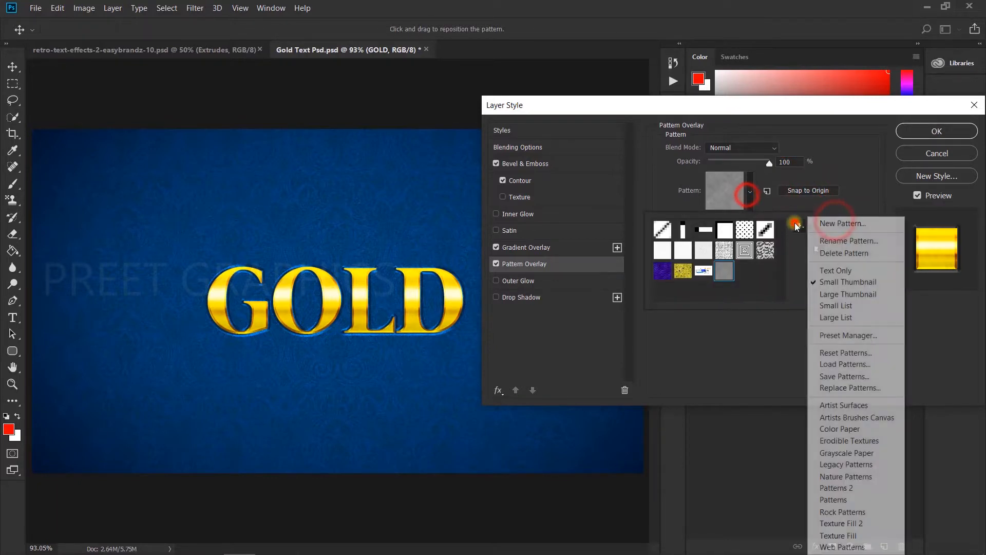
{"action": "left_click", "coordinate": [855, 376]}
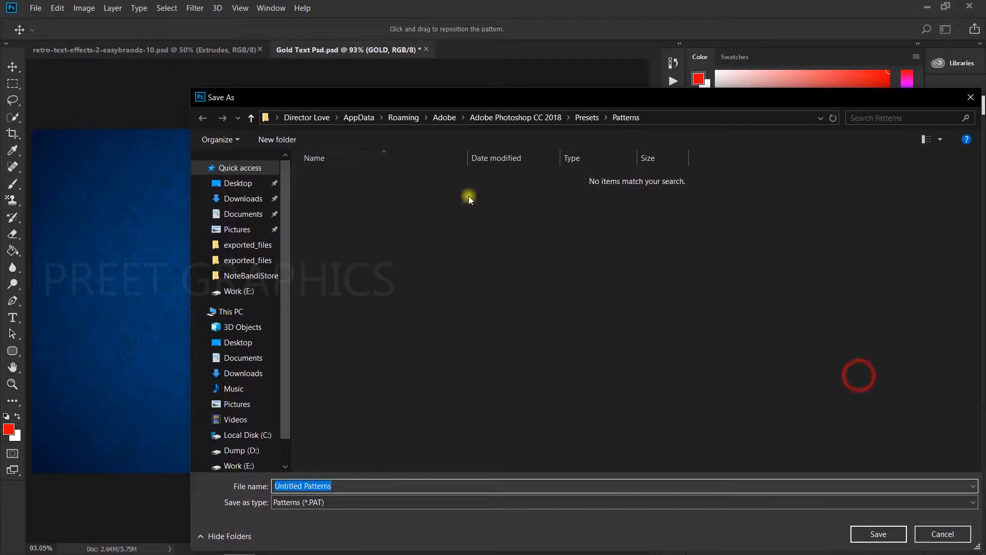
{"action": "left_click", "coordinate": [259, 341]}
{"action": "double_click", "coordinate": [339, 203]}
{"action": "left_click", "coordinate": [353, 483]}
{"action": "type", "text": "PATTERNS"}
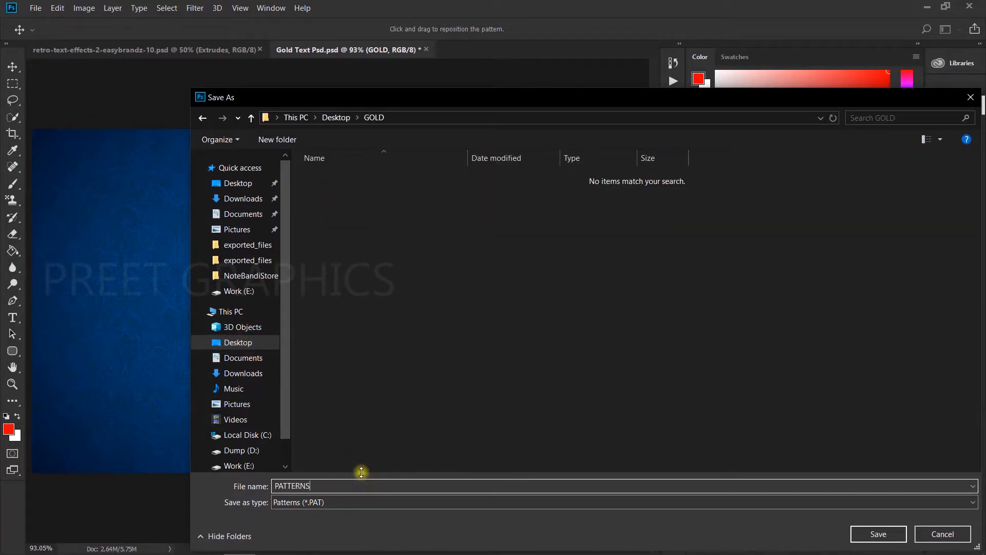
{"action": "left_click", "coordinate": [896, 534]}
{"action": "left_click", "coordinate": [779, 337]}
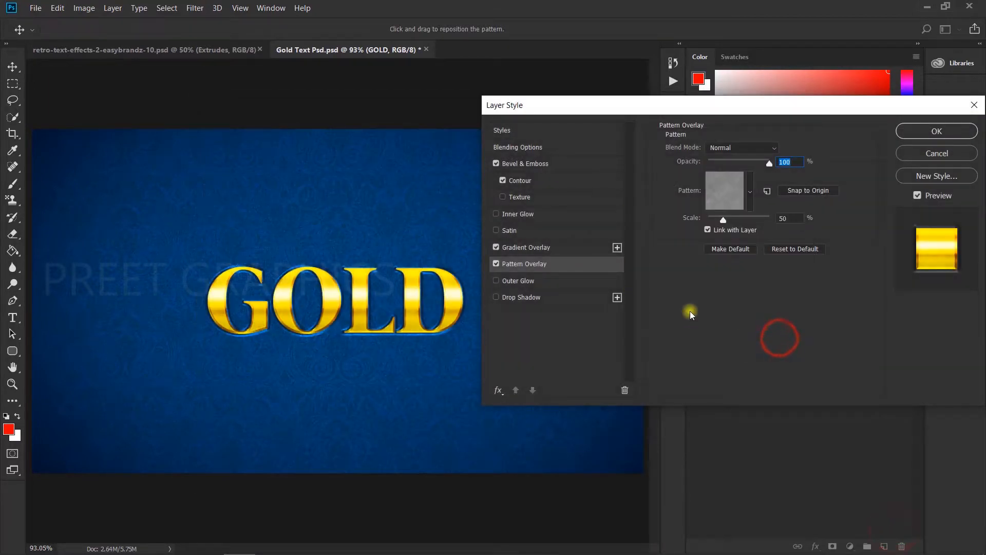
Enable Satin with the Color Dodge blend mode and check its opacity, distance and size
{"action": "left_click", "coordinate": [539, 231]}
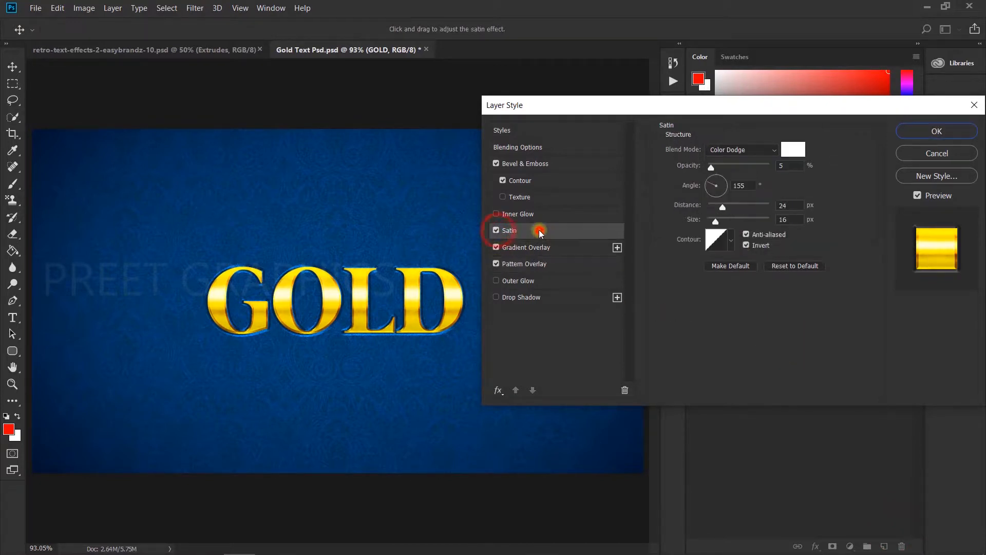
{"action": "left_click", "coordinate": [763, 154]}
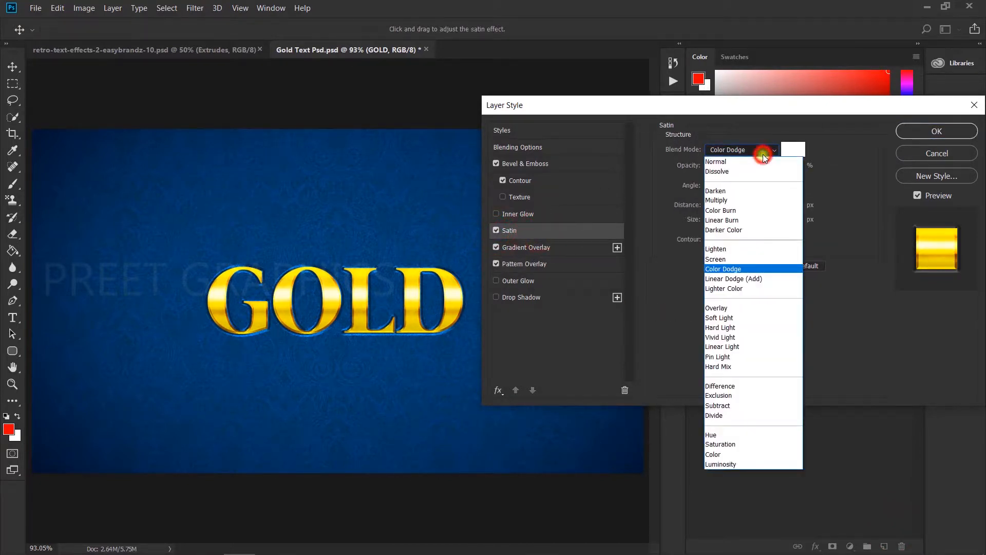
{"action": "left_click", "coordinate": [722, 267]}
{"action": "left_click", "coordinate": [809, 185]}
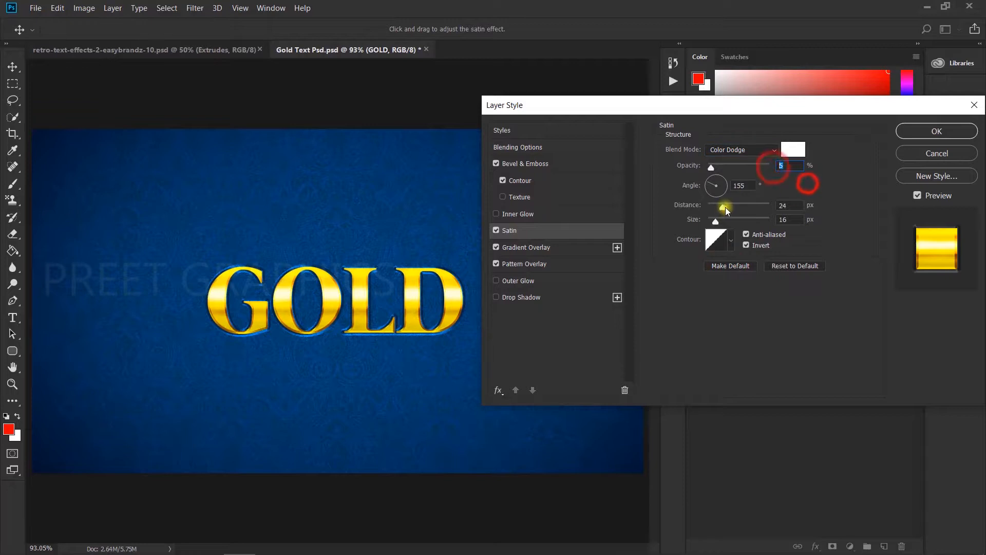
{"action": "left_click", "coordinate": [794, 206]}
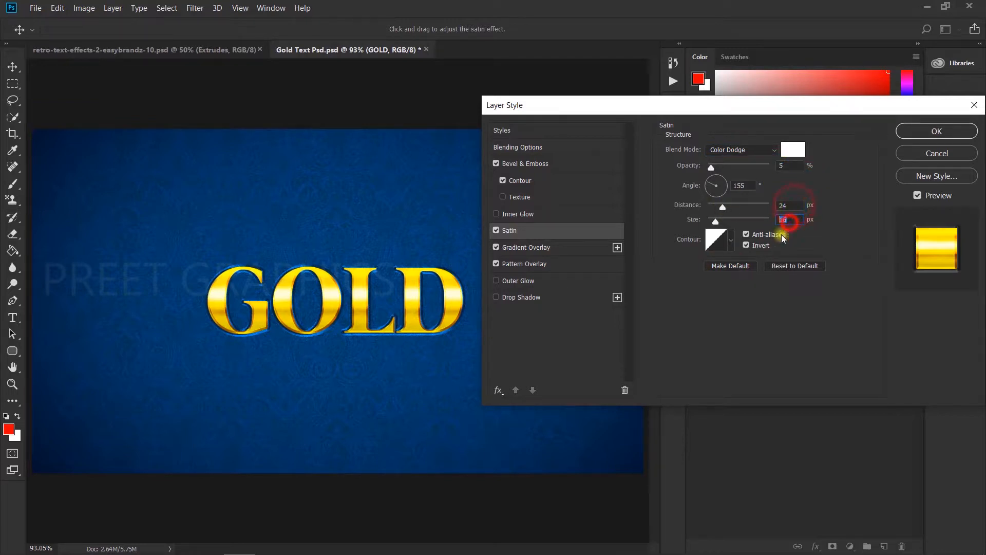
{"action": "left_click", "coordinate": [827, 242]}
{"action": "left_click", "coordinate": [655, 280]}
{"action": "left_click", "coordinate": [789, 292]}
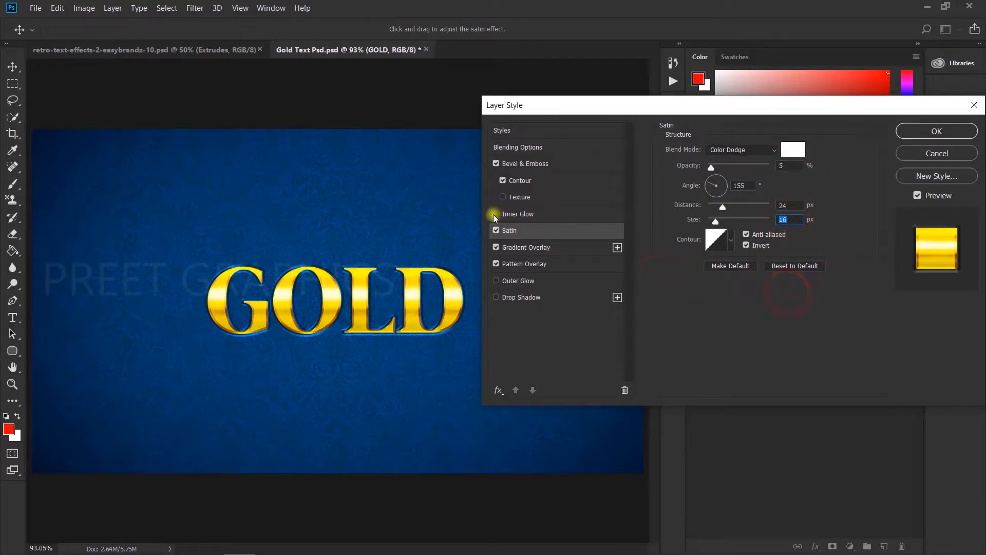
Enable Inner Glow and review its Linear Burn mode, 15% opacity and black glow color
{"action": "left_click", "coordinate": [529, 215]}
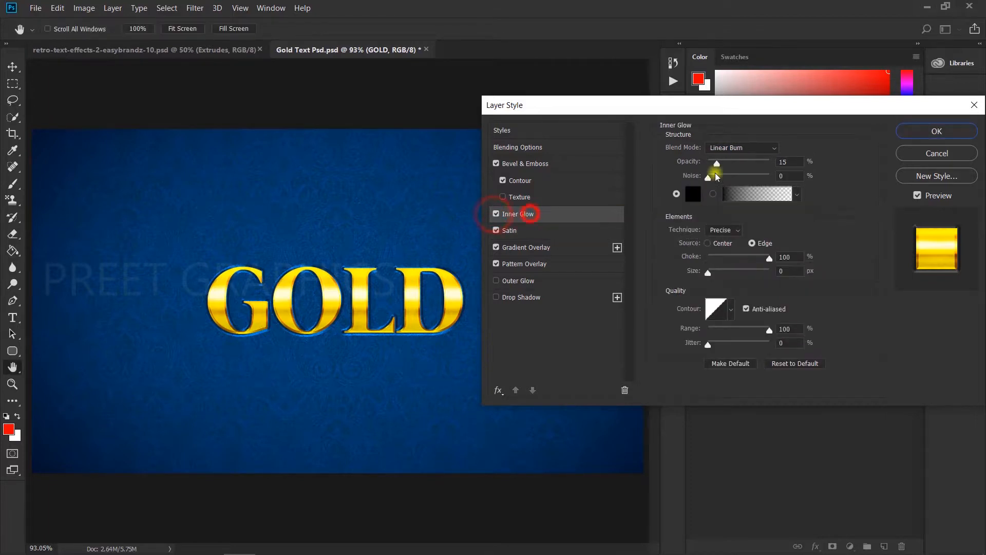
{"action": "left_click", "coordinate": [724, 149]}
{"action": "left_click", "coordinate": [724, 149]}
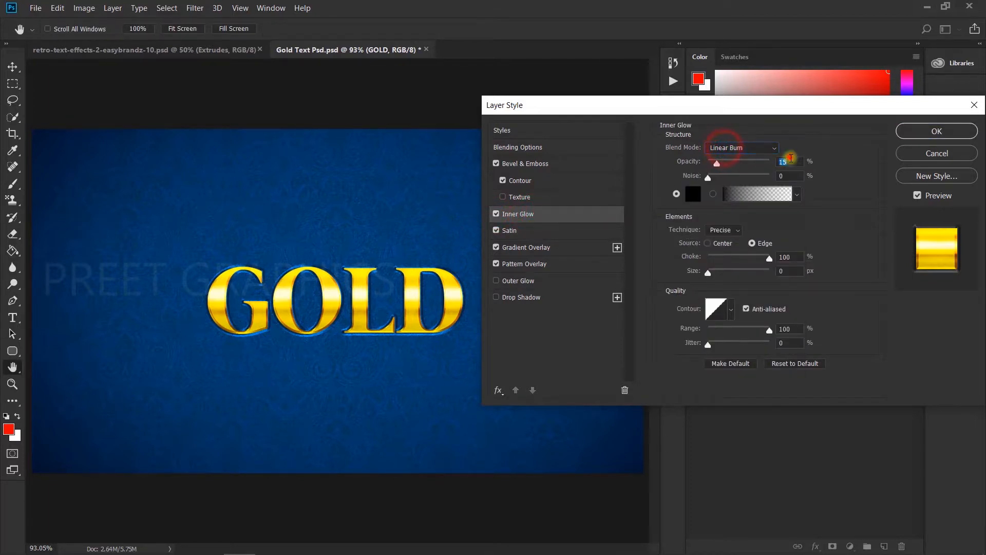
{"action": "left_click", "coordinate": [861, 191]}
{"action": "left_click", "coordinate": [693, 194]}
{"action": "left_click", "coordinate": [262, 296]}
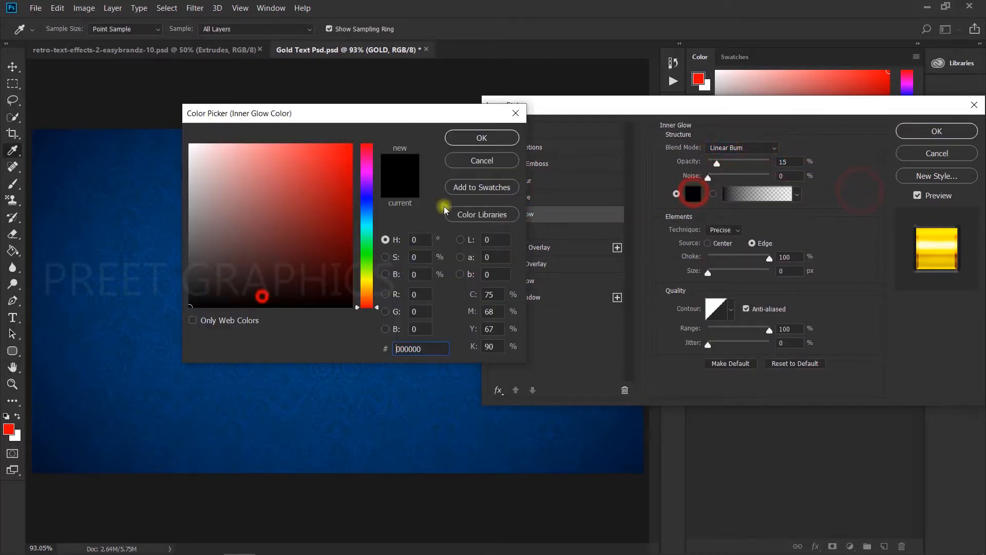
{"action": "left_click", "coordinate": [474, 136]}
Set the Inner Glow technique to Precise with Edge source, and check its choke, contour and range
{"action": "left_click", "coordinate": [722, 230]}
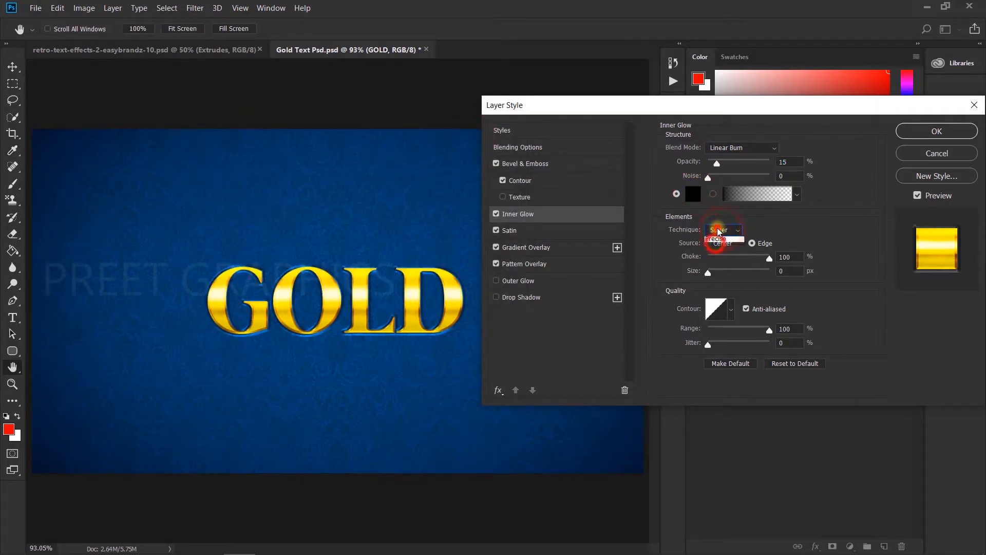
{"action": "left_click", "coordinate": [717, 248]}
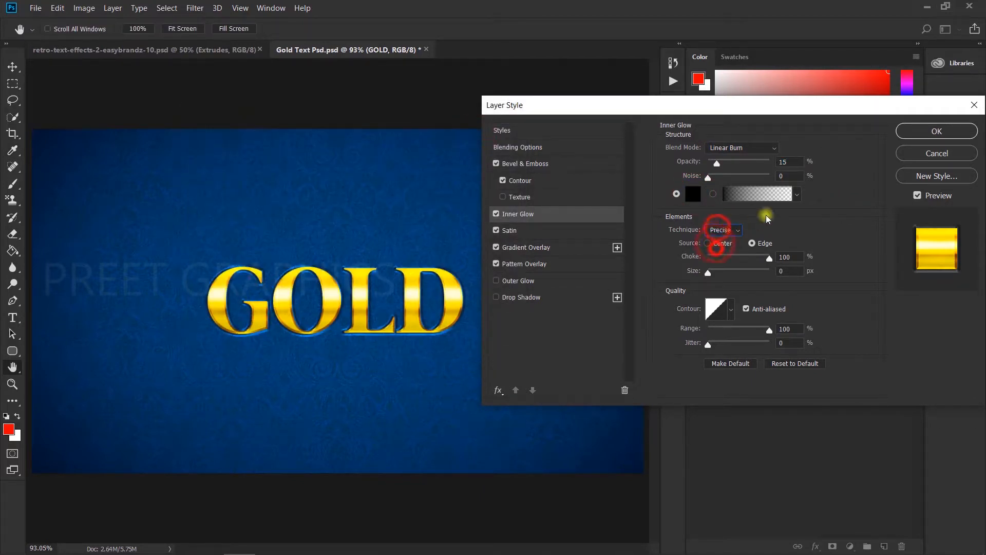
{"action": "left_click", "coordinate": [708, 243]}
{"action": "left_click", "coordinate": [752, 244]}
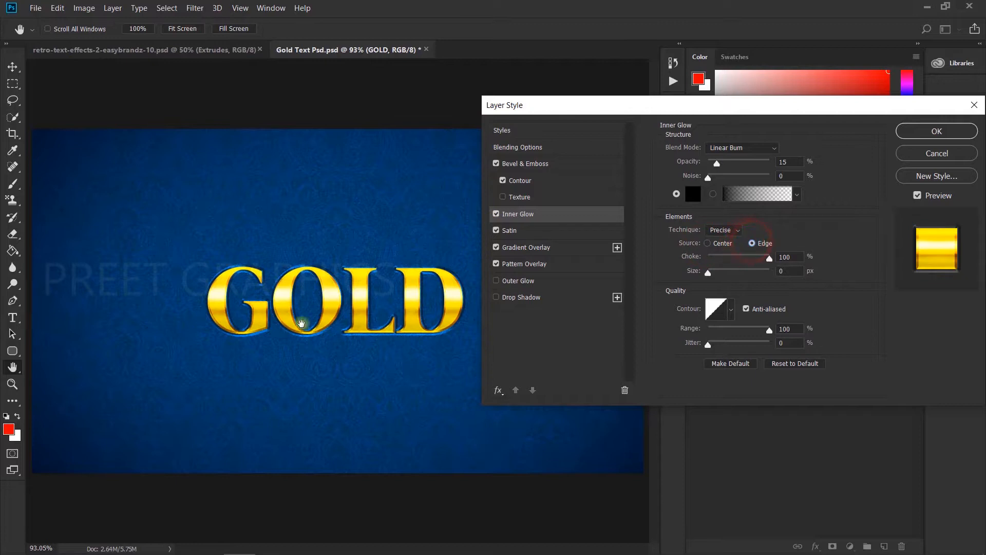
{"action": "left_click", "coordinate": [731, 309]}
{"action": "left_click", "coordinate": [654, 344]}
{"action": "left_click", "coordinate": [830, 300]}
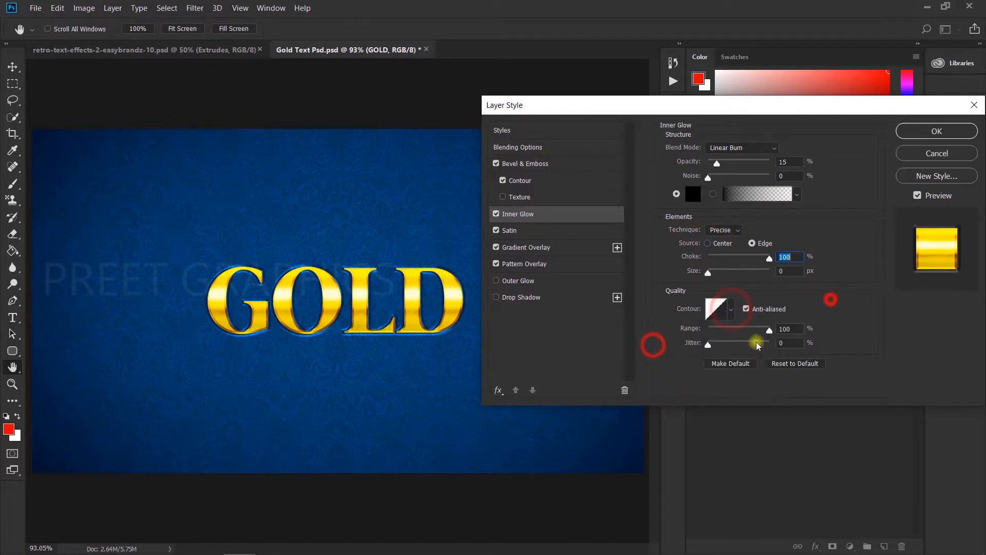
{"action": "left_click", "coordinate": [768, 329]}
{"action": "left_click", "coordinate": [852, 302]}
Enable Outer Glow and review its Overlay mode, 85% opacity, Softer technique, 2 px size and orange eda501 color
{"action": "left_click", "coordinate": [495, 281]}
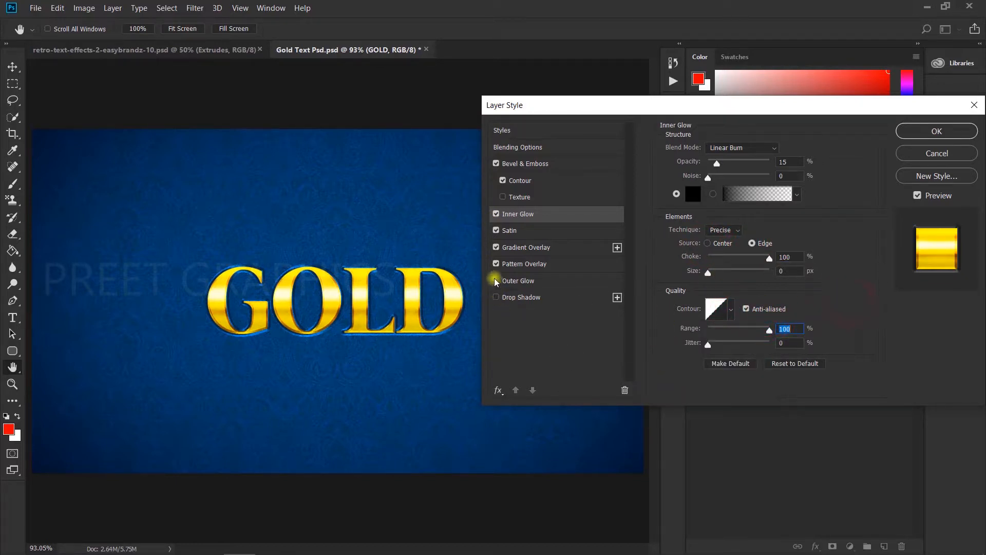
{"action": "left_click", "coordinate": [584, 280]}
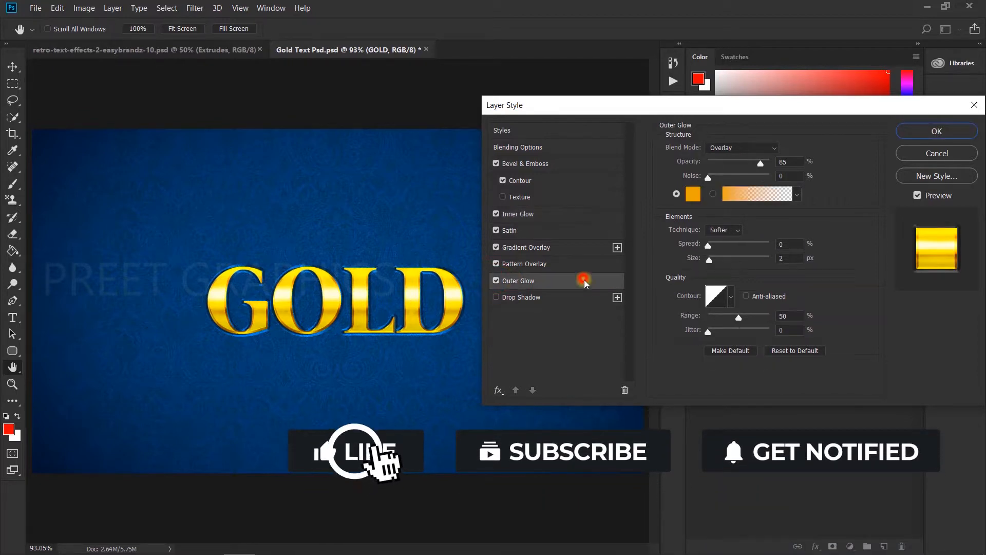
{"action": "left_click", "coordinate": [739, 149]}
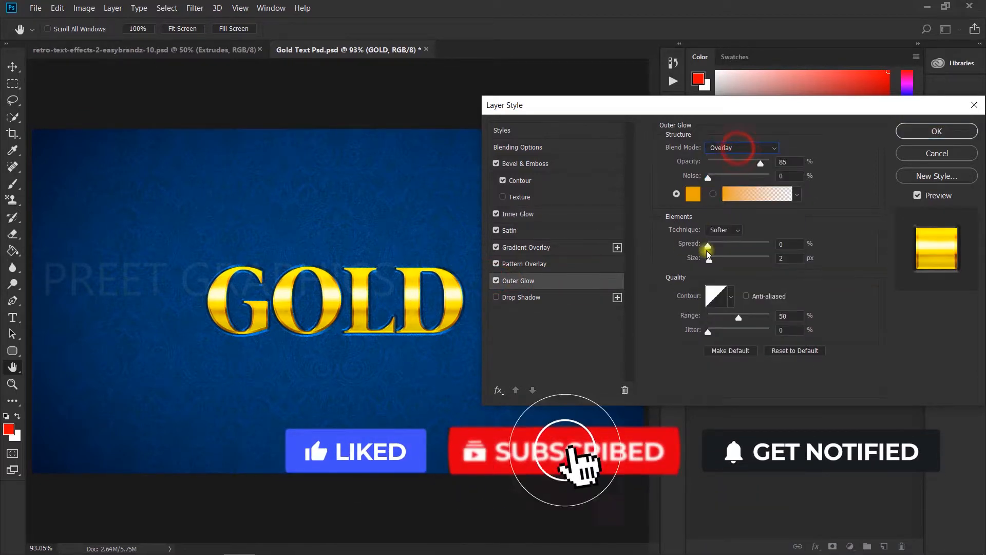
{"action": "left_click", "coordinate": [719, 229]}
{"action": "left_click", "coordinate": [715, 241]}
{"action": "left_click", "coordinate": [693, 193]}
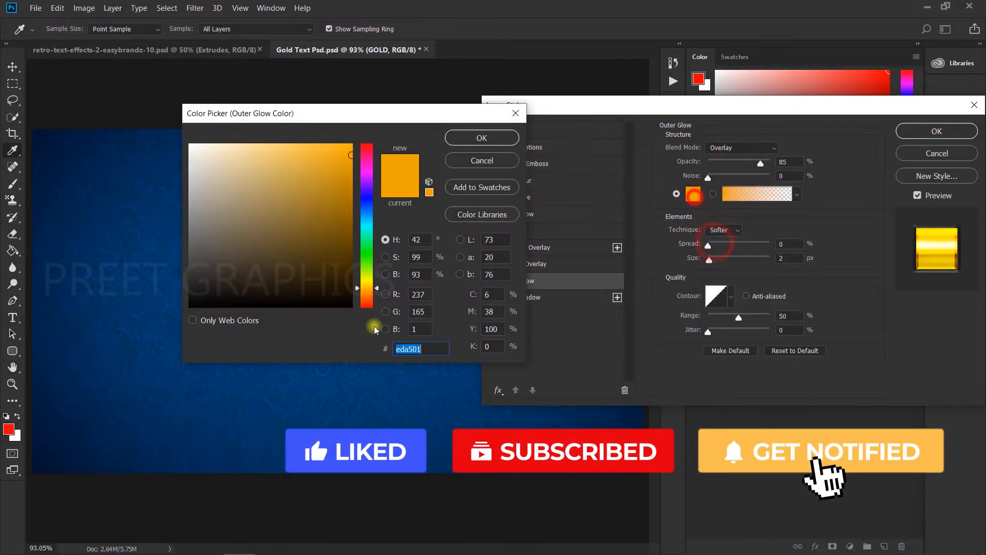
{"action": "left_click", "coordinate": [494, 144]}
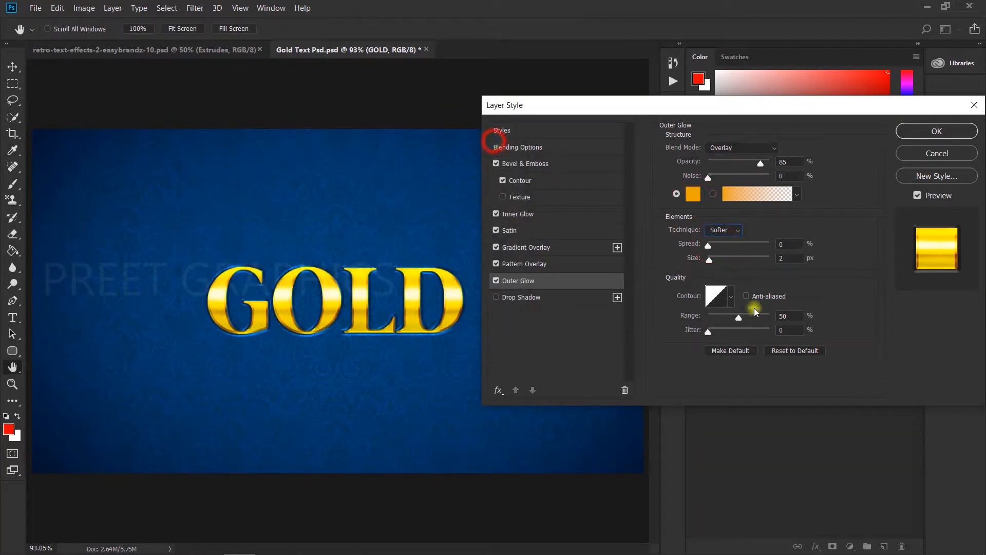
{"action": "key", "text": "space"}
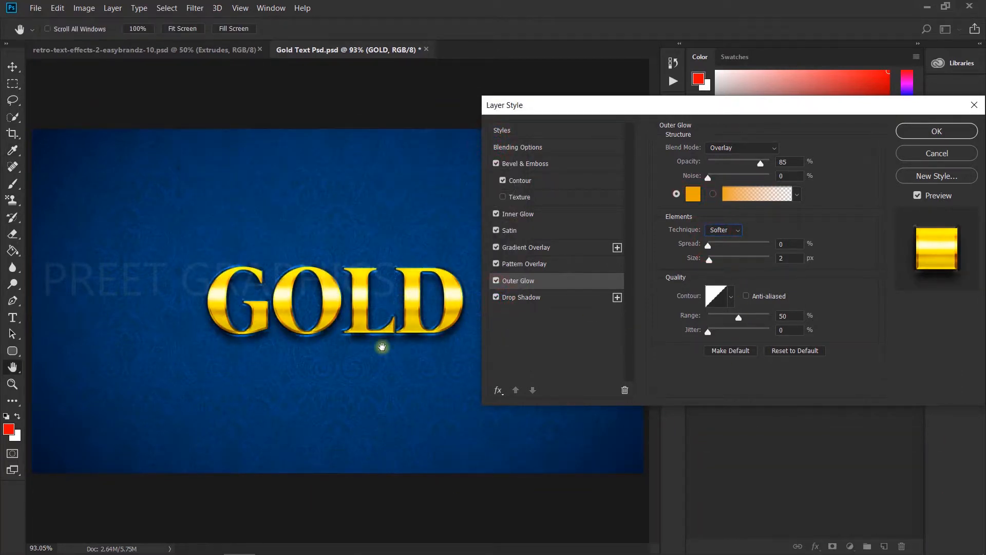
Open the GOLD smart object, select a thin horizontal strip above the text and add a new layer
{"action": "left_click", "coordinate": [537, 184]}
{"action": "left_click", "coordinate": [541, 168]}
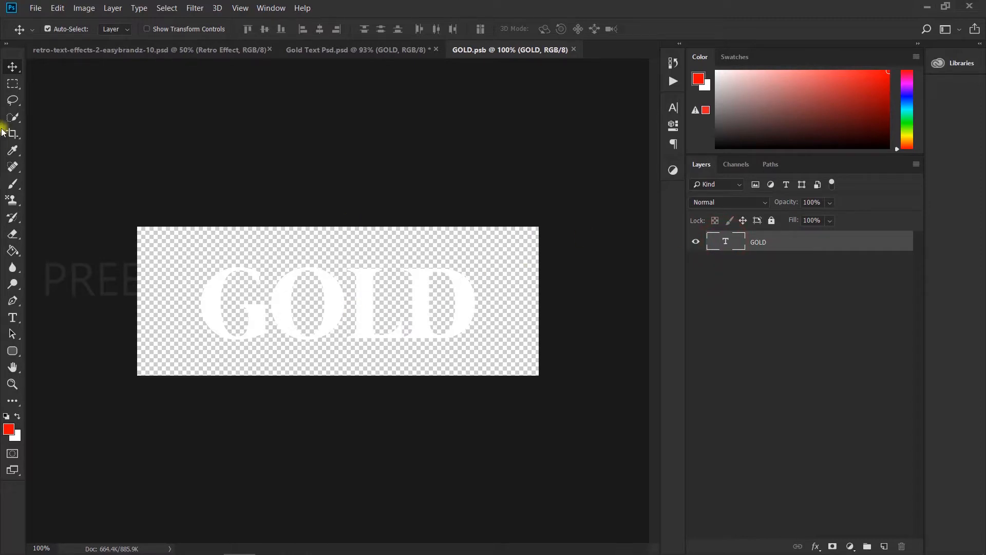
{"action": "left_click", "coordinate": [13, 85]}
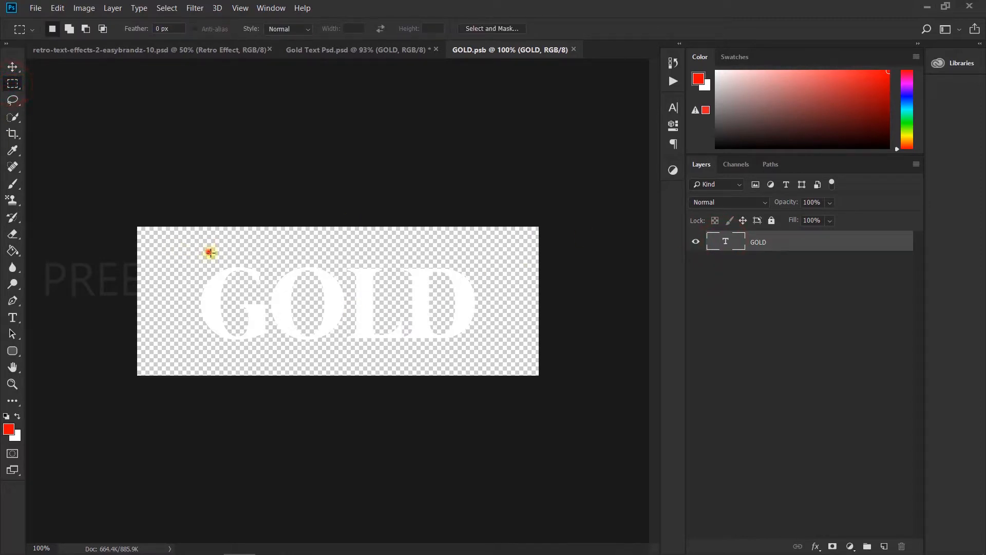
{"action": "left_click_drag", "start_coordinate": [210, 252], "coordinate": [466, 254]}
{"action": "key", "text": "ctrl+shift+n"}
{"action": "left_click", "coordinate": [605, 162]}
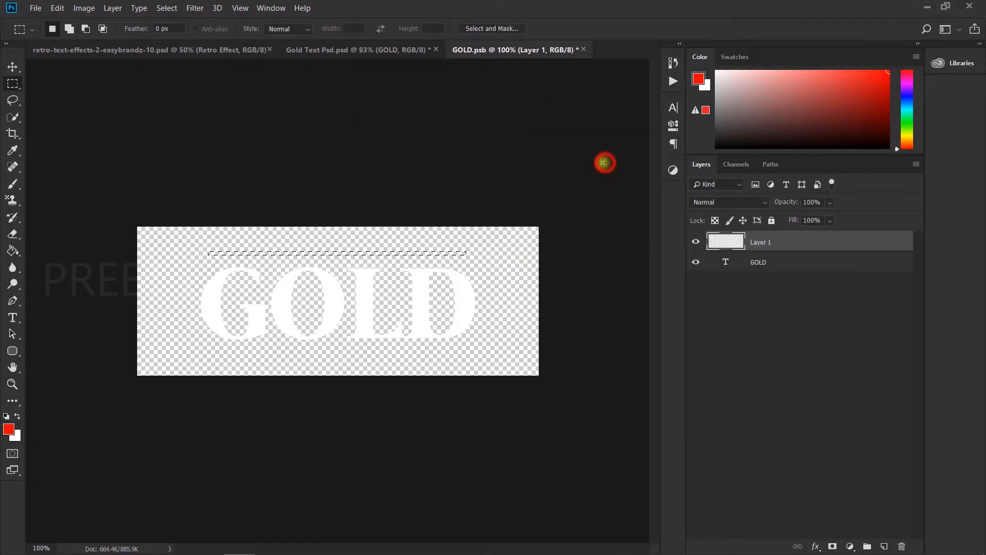
Set the foreground color to black and paint a line filling the strip above the text
{"action": "left_click", "coordinate": [9, 429]}
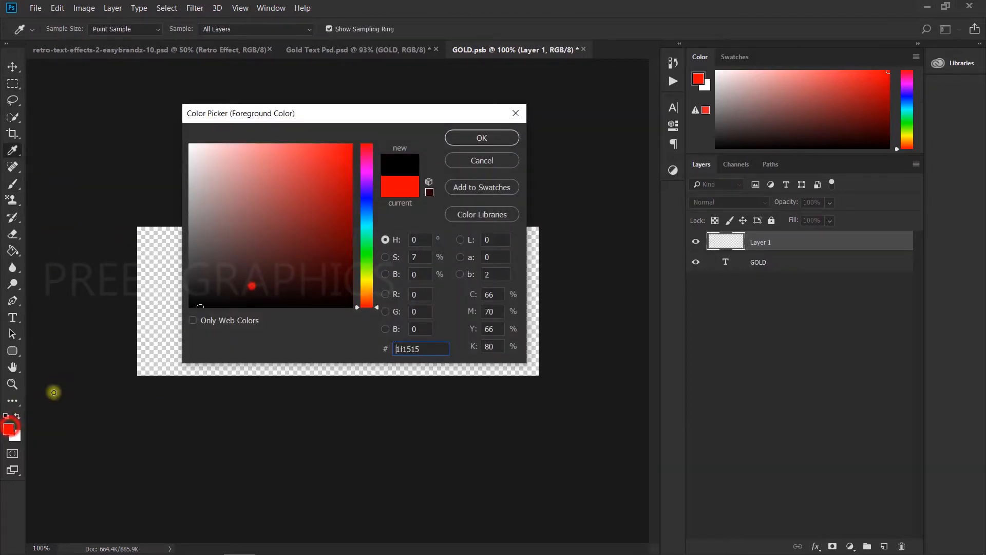
{"action": "left_click", "coordinate": [506, 137]}
{"action": "left_click_drag", "start_coordinate": [205, 252], "coordinate": [793, 262]}
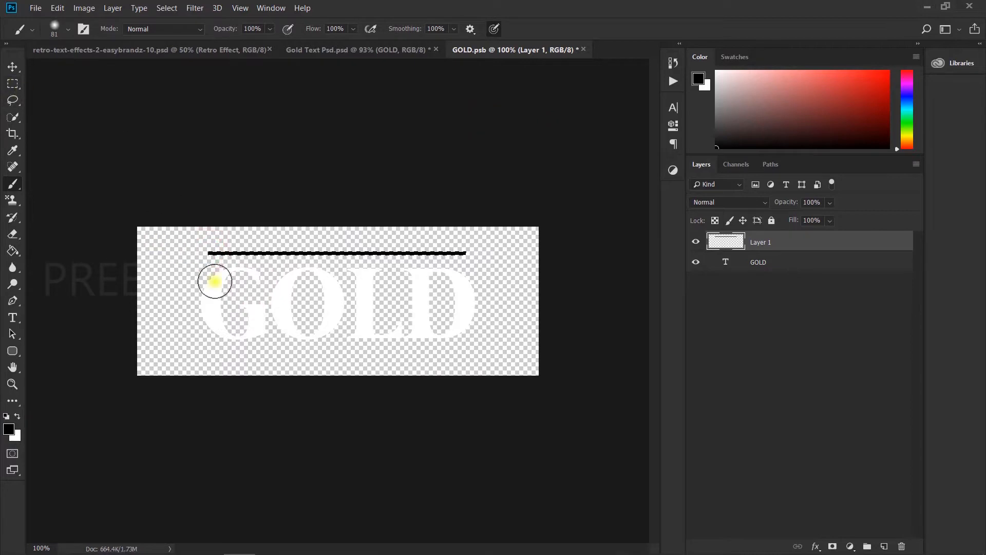
Duplicate the line, move the copy below the GOLD text, then close and save the smart object
{"action": "key", "text": "ctrl+g"}
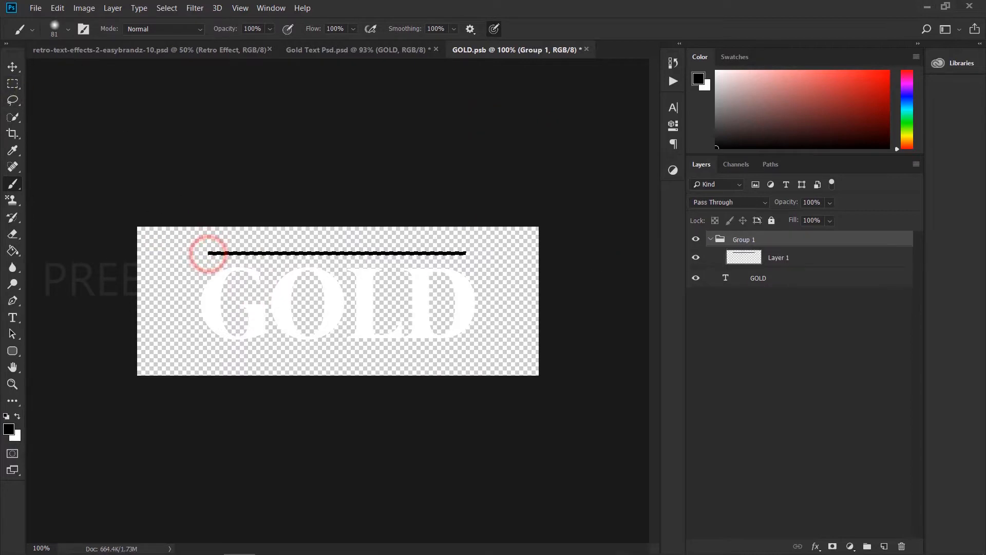
{"action": "key", "text": "ctrl+z"}
{"action": "left_click", "coordinate": [12, 64]}
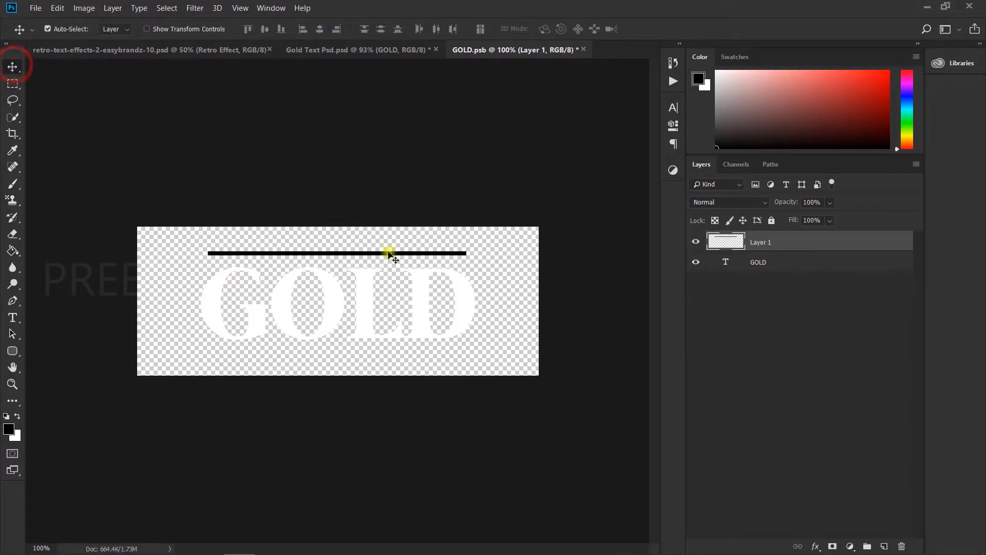
{"action": "key", "text": "ctrl+j"}
{"action": "key", "text": "ctrl+t"}
{"action": "left_click_drag", "start_coordinate": [388, 254], "coordinate": [385, 357]}
{"action": "key", "text": "Return"}
{"action": "left_click", "coordinate": [601, 49]}
{"action": "left_click", "coordinate": [468, 225]}
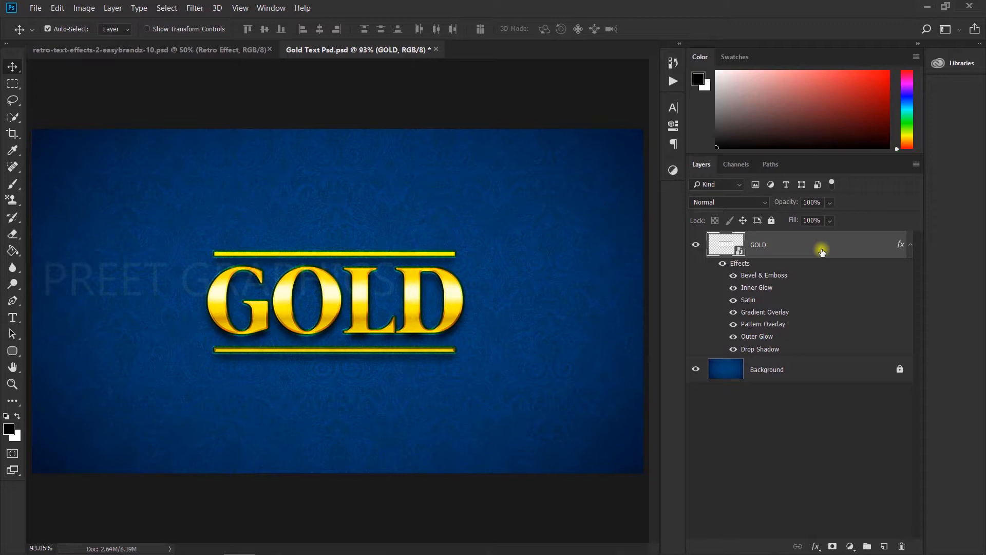
Duplicate the GOLD layer, place the copy beneath the original, and rename it 3d Layer
{"action": "key", "text": "ctrl+j"}
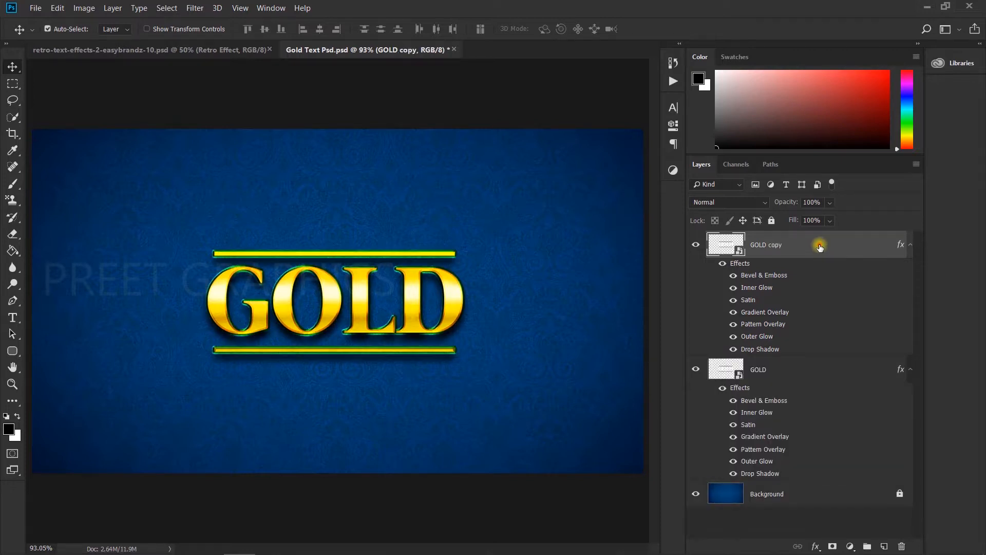
{"action": "left_click_drag", "start_coordinate": [822, 249], "coordinate": [798, 368]}
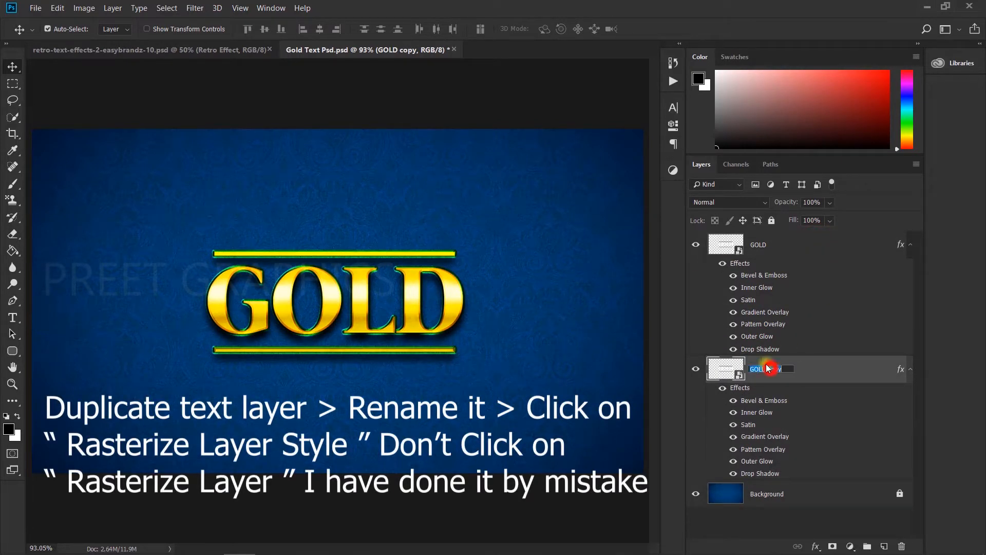
{"action": "left_click", "coordinate": [765, 364]}
{"action": "type", "text": "3d Layer"}
{"action": "key", "text": "Return"}
Rasterize the 3d Layer with its effects by merging it with a new empty layer
{"action": "right_click", "coordinate": [835, 363]}
{"action": "left_click", "coordinate": [696, 239]}
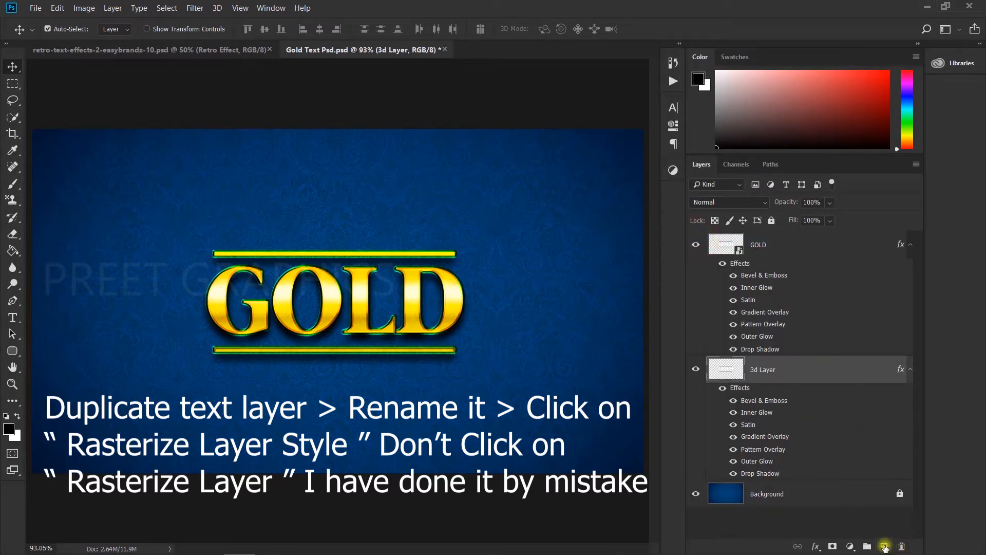
{"action": "left_click", "coordinate": [696, 369]}
{"action": "left_click", "coordinate": [696, 368]}
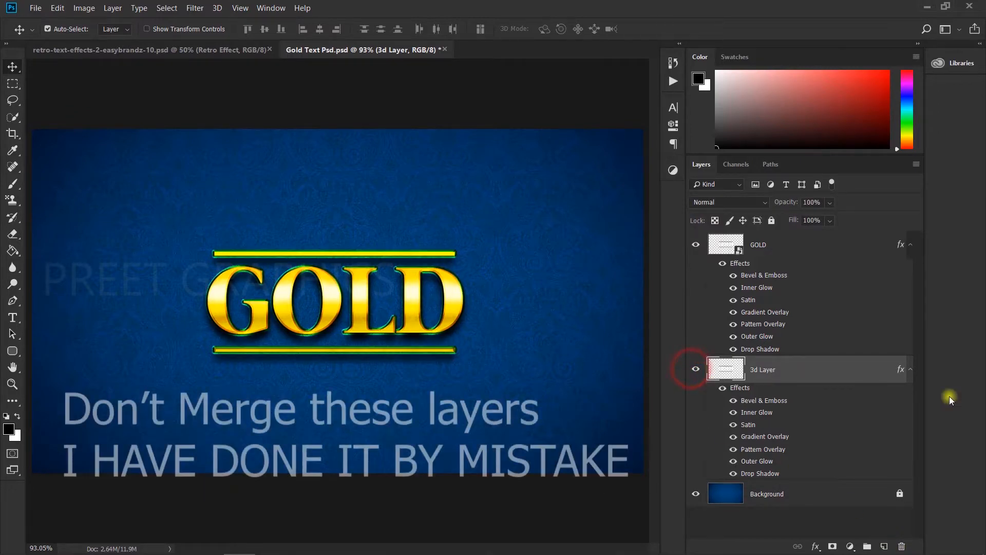
{"action": "left_click", "coordinate": [882, 545]}
{"action": "left_click", "coordinate": [808, 399], "text": "shift"}
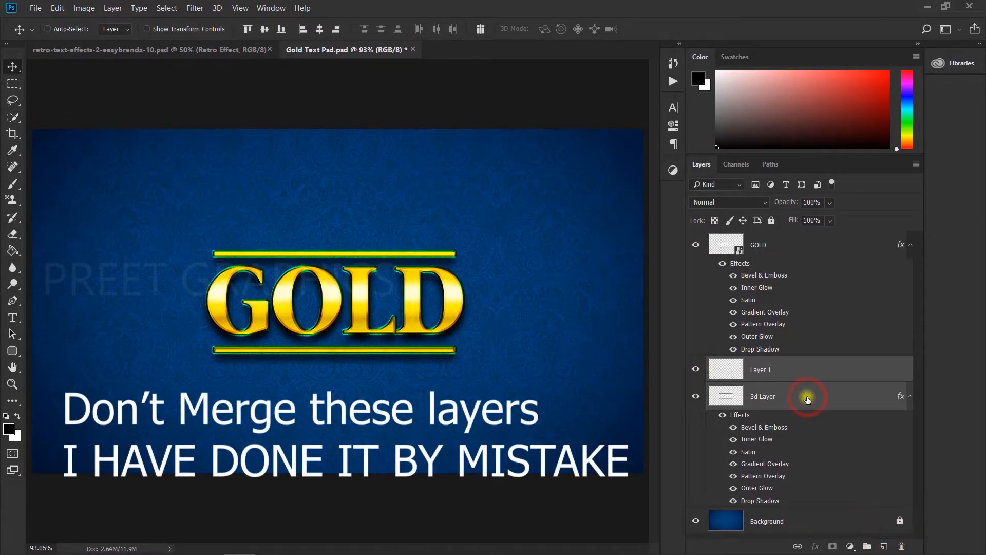
{"action": "key", "text": "ctrl+e"}
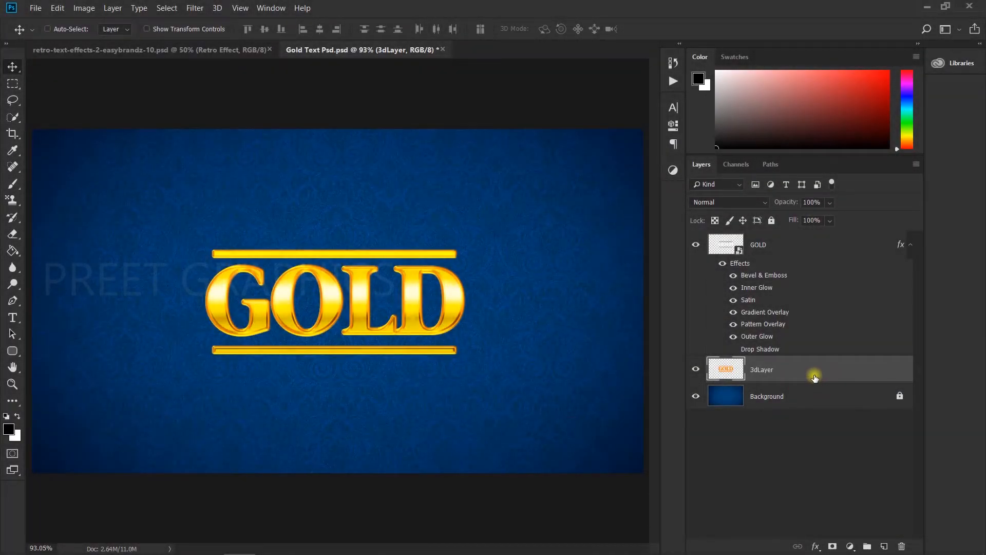
Duplicate the 3dLayer and scale the copy by about 2 pixels with Free Transform
{"action": "key", "text": "ctrl+j"}
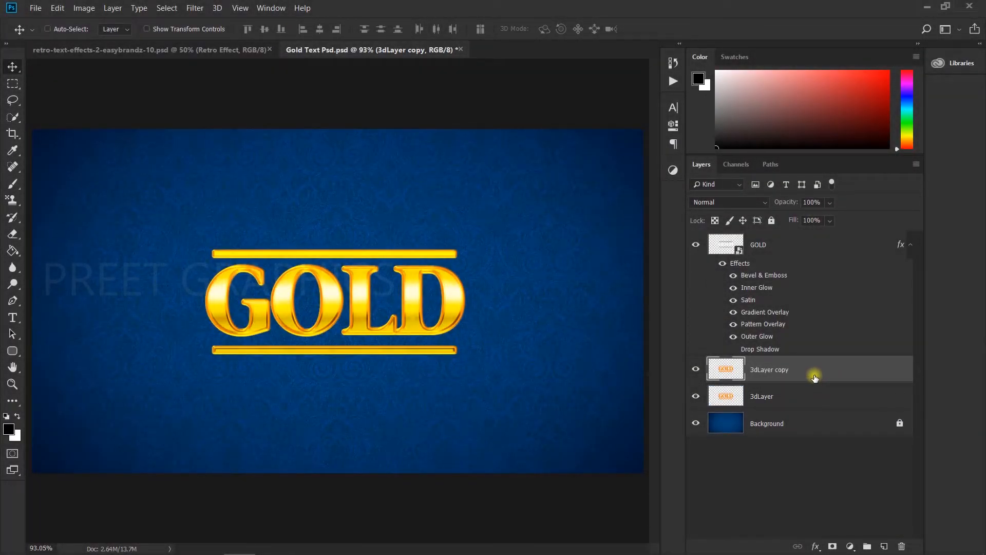
{"action": "key", "text": "ctrl+t"}
{"action": "key", "text": "ctrl+plus"}
{"action": "key", "text": "ctrl+plus"}
{"action": "key", "text": "ctrl+plus"}
{"action": "left_click_drag", "start_coordinate": [232, 262], "coordinate": [498, 267]}
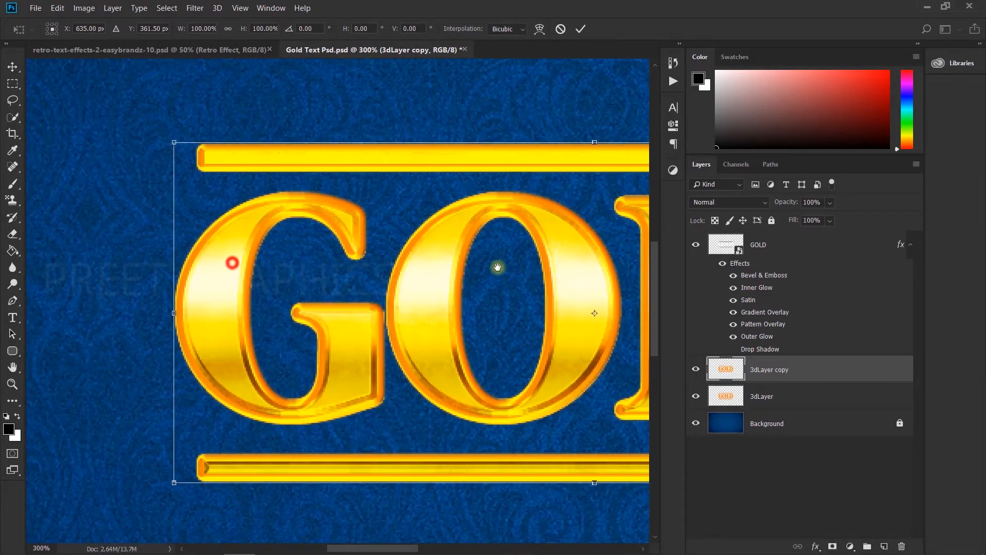
{"action": "key", "text": "ctrl+plus"}
{"action": "key", "text": "ctrl+plus"}
{"action": "left_click_drag", "start_coordinate": [248, 169], "coordinate": [342, 341]}
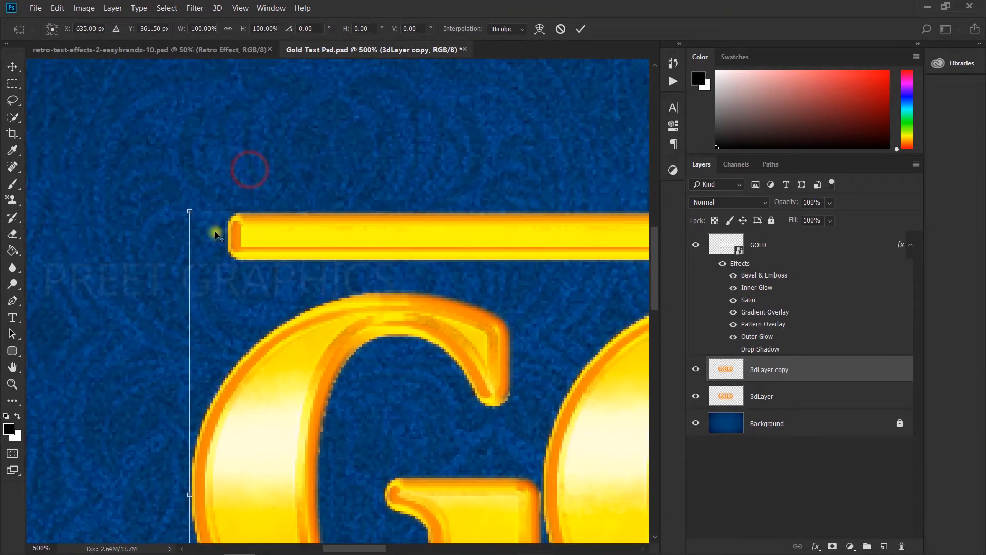
{"action": "left_click_drag", "start_coordinate": [188, 213], "coordinate": [198, 213]}
{"action": "key", "text": "Return"}
{"action": "key", "text": "ctrl+0"}
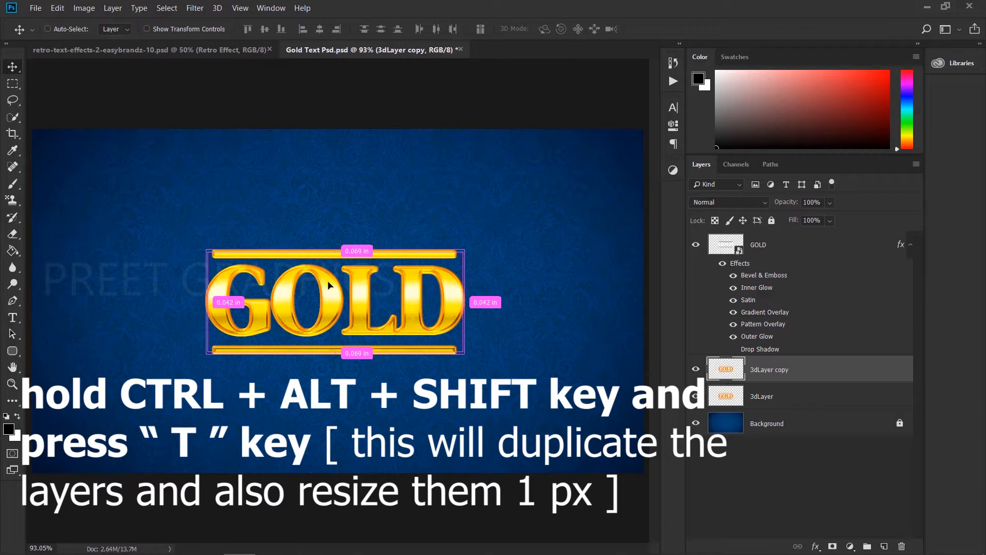
Repeat the duplicate-and-transform five times to stack extra copies of the 3dLayer
{"action": "key", "text": "ctrl+alt+shift+t"}
{"action": "key", "text": "ctrl+alt+shift+t"}
{"action": "key", "text": "ctrl+alt+shift+t"}
{"action": "key", "text": "ctrl+alt+shift+t"}
{"action": "key", "text": "ctrl+alt+shift+t"}
{"action": "key", "text": "ctrl+alt+shift+t"}
{"action": "key", "text": "ctrl+alt+shift+t"}
{"action": "key", "text": "ctrl+alt+shift+t"}
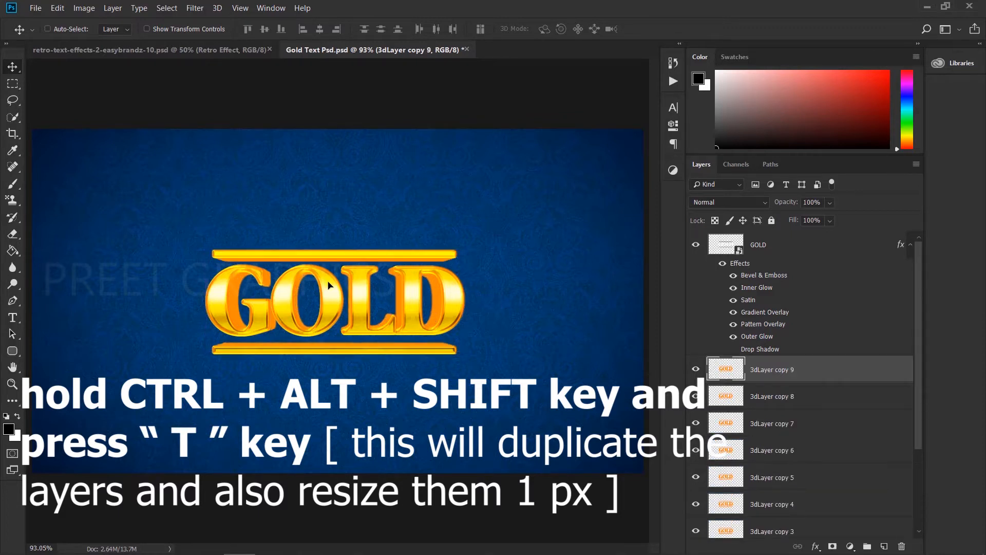
{"action": "key", "text": "ctrl+alt+shift+t"}
{"action": "key", "text": "ctrl+alt+shift+t"}
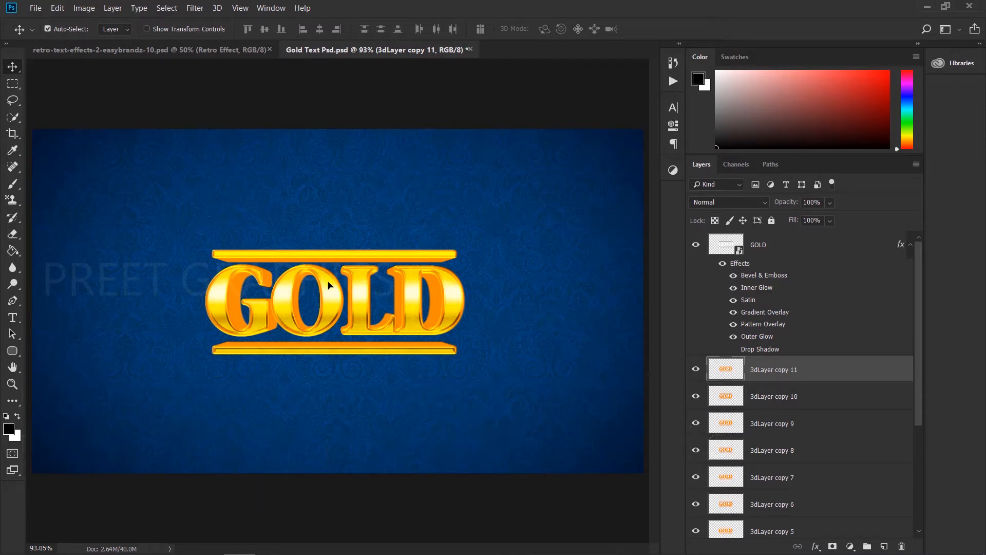
Select all 3dLayer copies and group them into a group named 3d
{"action": "scroll", "coordinate": [809, 463], "scroll_direction": "down", "scroll_amount": 5}
{"action": "left_click", "coordinate": [809, 503], "text": "shift"}
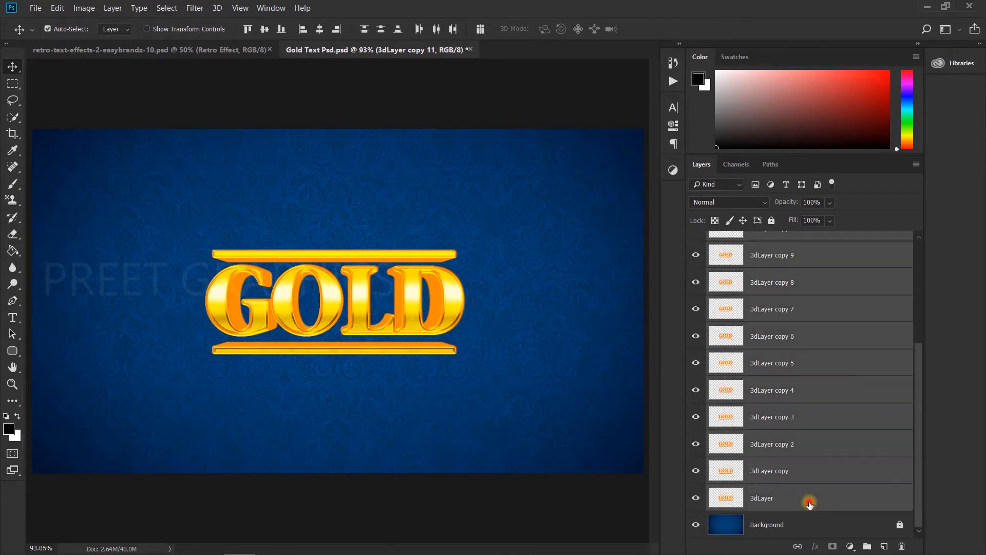
{"action": "key", "text": "ctrl+g"}
{"action": "type", "text": "3d"}
{"action": "key", "text": "Return"}
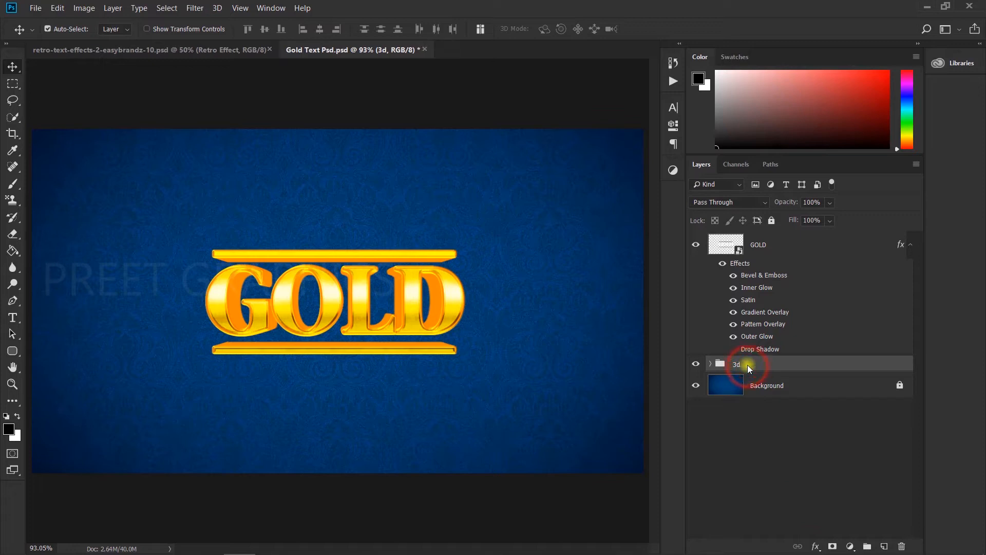
Open the layer style of the 3d group and add a black Color Overlay
{"action": "double_click", "coordinate": [812, 365]}
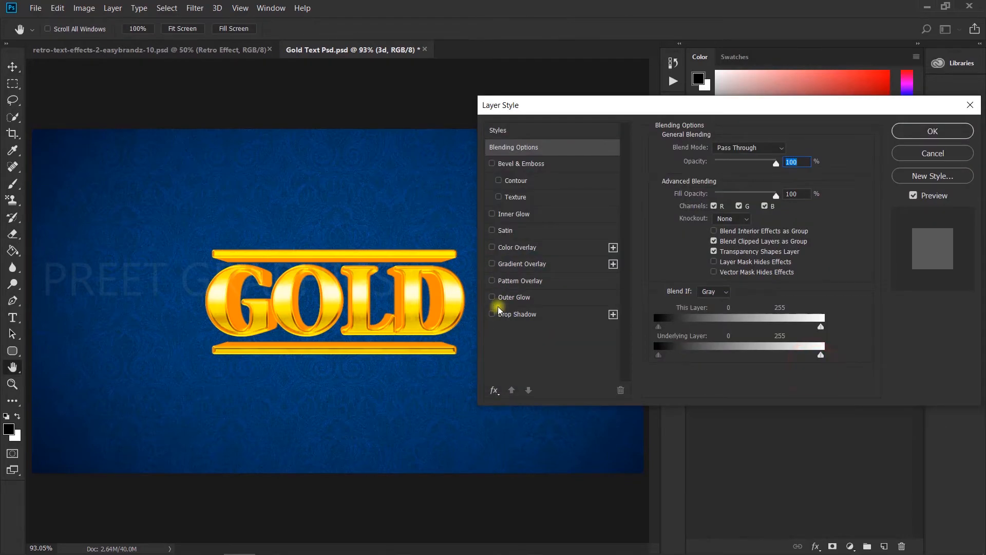
{"action": "left_click", "coordinate": [491, 249]}
{"action": "left_click", "coordinate": [788, 149]}
{"action": "left_click", "coordinate": [246, 284]}
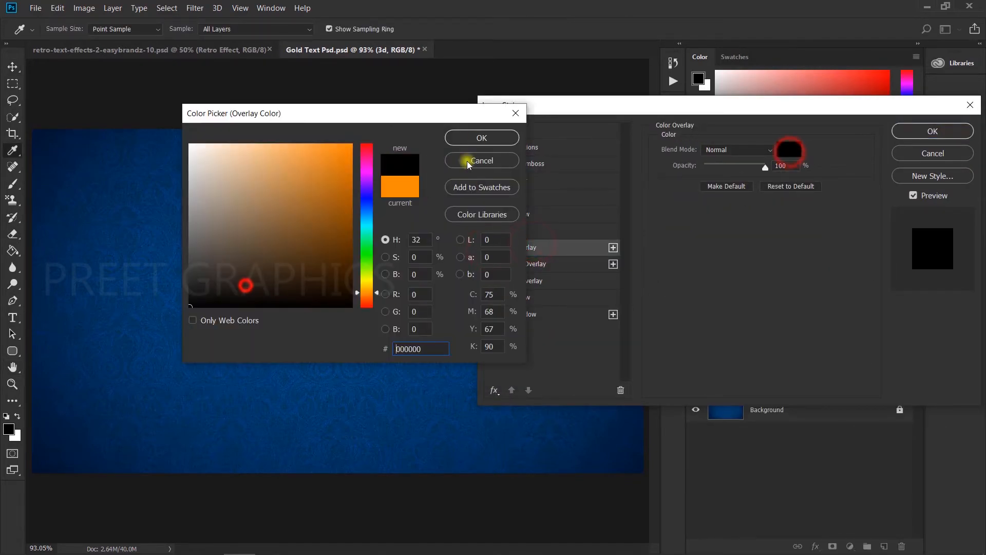
{"action": "left_click", "coordinate": [478, 138]}
{"action": "left_click_drag", "start_coordinate": [765, 167], "coordinate": [733, 167]}
Enable a Drop Shadow on the 3d group with the Multiply blend mode
{"action": "left_click", "coordinate": [492, 314]}
{"action": "left_click", "coordinate": [526, 314]}
{"action": "left_click", "coordinate": [737, 150]}
{"action": "left_click", "coordinate": [719, 199]}
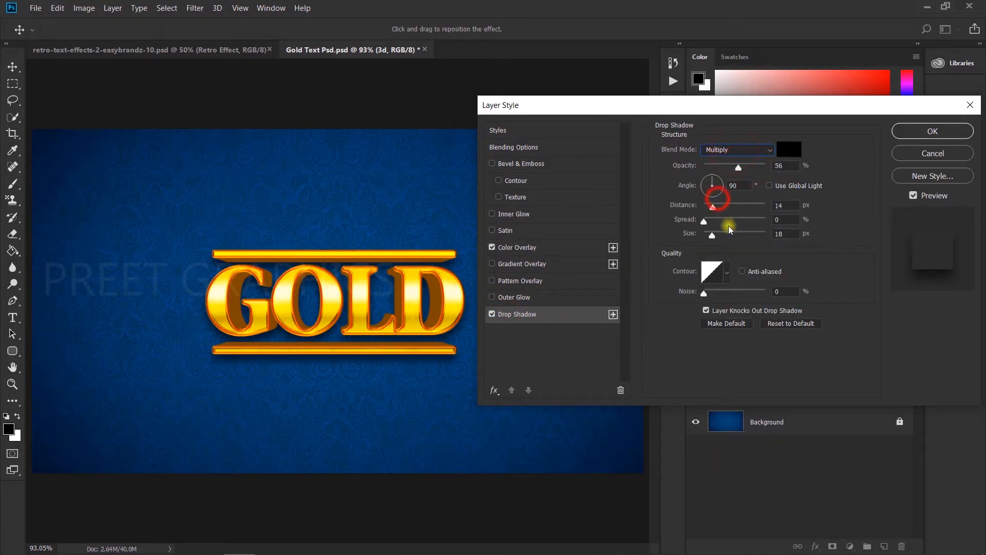
Set the drop shadow angle to 151°, distance 17 px, spread 100% and size 0 px, and apply the style
{"action": "left_click_drag", "start_coordinate": [713, 207], "coordinate": [761, 221]}
{"action": "left_click_drag", "start_coordinate": [709, 187], "coordinate": [708, 181]}
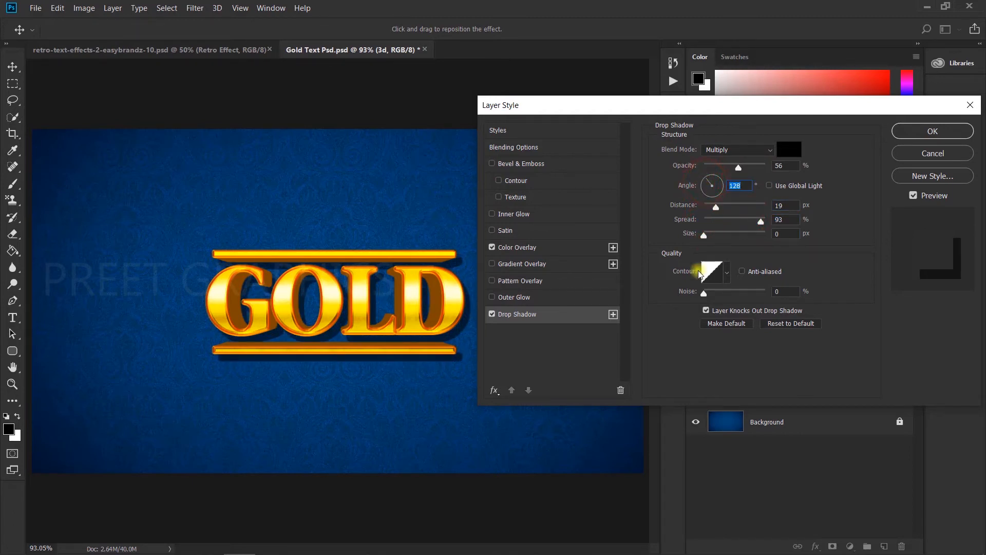
{"action": "left_click_drag", "start_coordinate": [759, 221], "coordinate": [705, 185]}
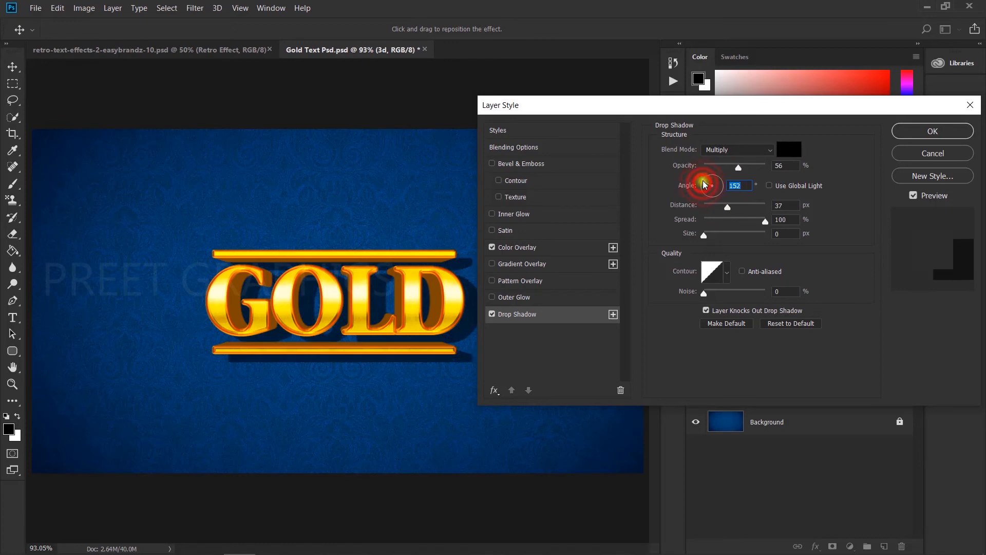
{"action": "key", "text": "ctrl+z"}
{"action": "key", "text": "ctrl+z"}
{"action": "key", "text": "ctrl+z"}
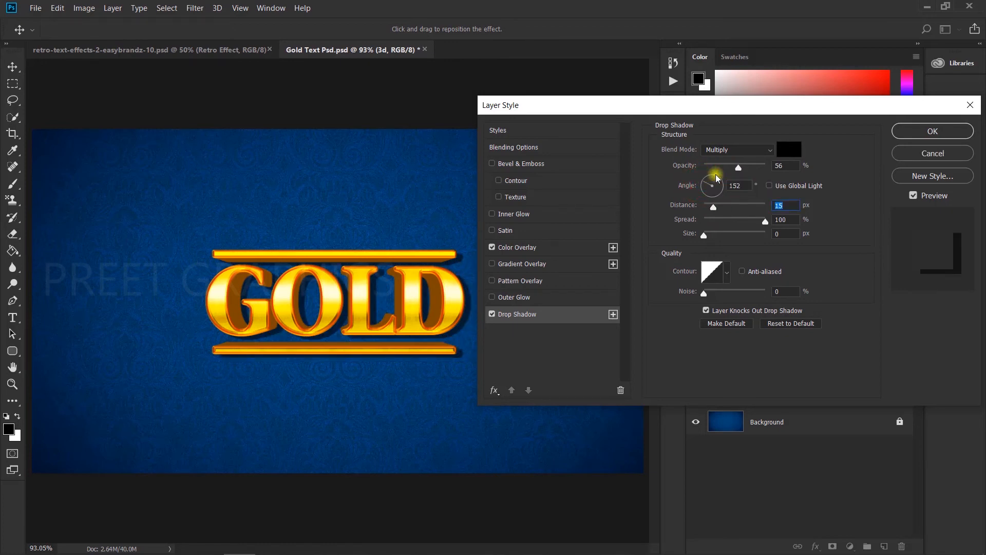
{"action": "left_click_drag", "start_coordinate": [714, 207], "coordinate": [715, 207]}
{"action": "left_click", "coordinate": [704, 182]}
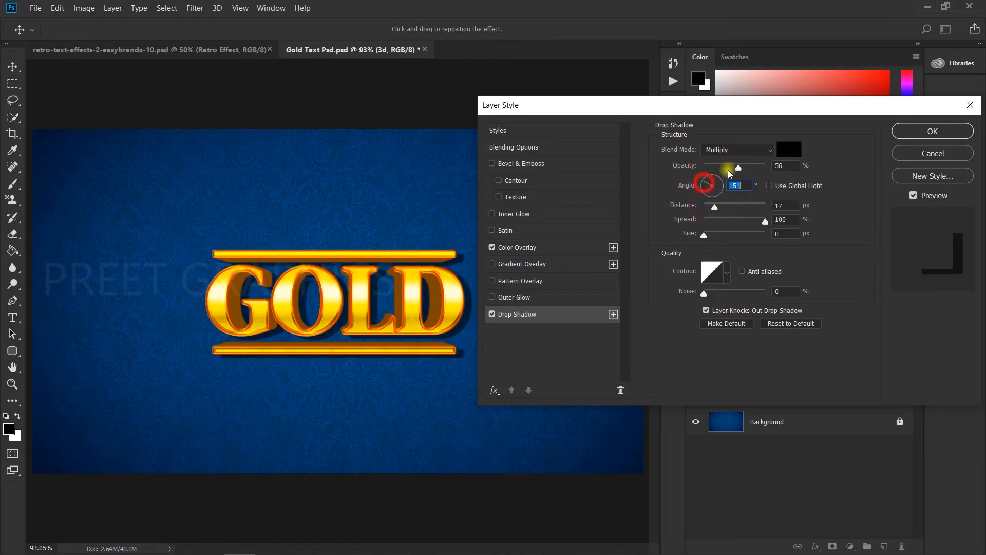
{"action": "left_click", "coordinate": [914, 129]}
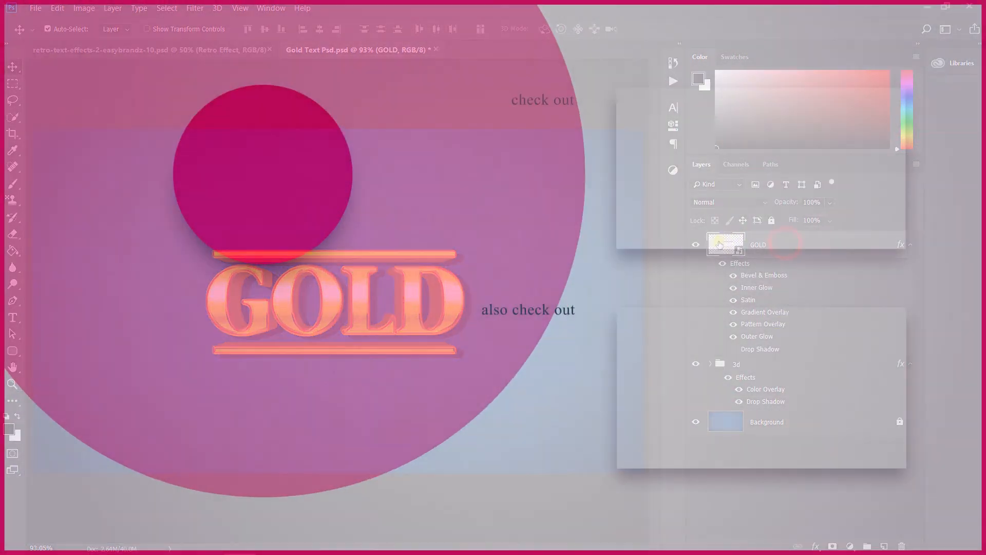